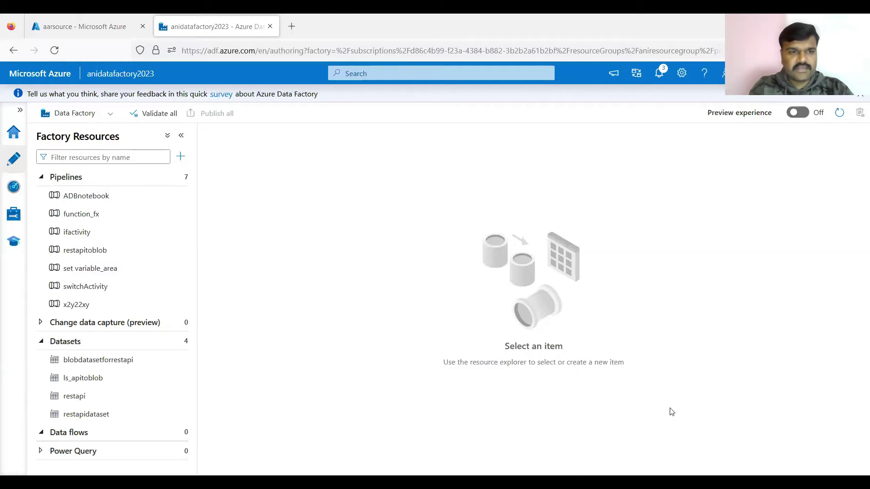
# - Create a new data flow in the factory resources
pyautogui.click(42, 177)
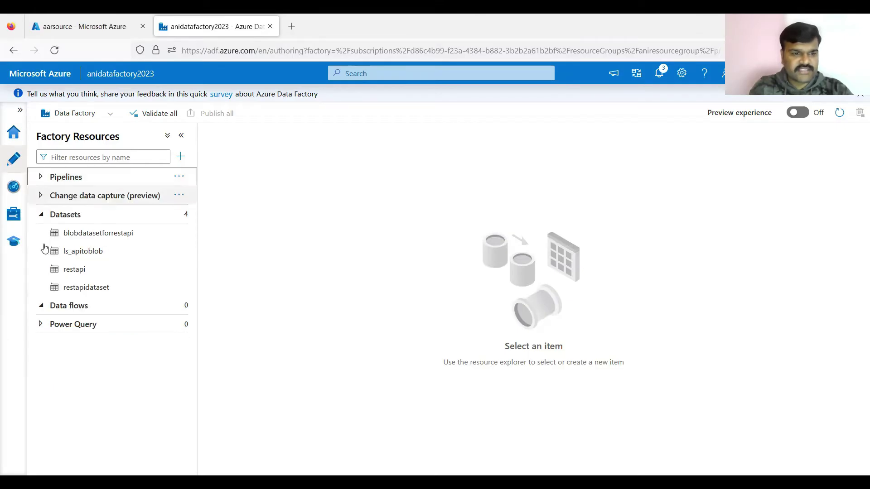
pyautogui.click(180, 305)
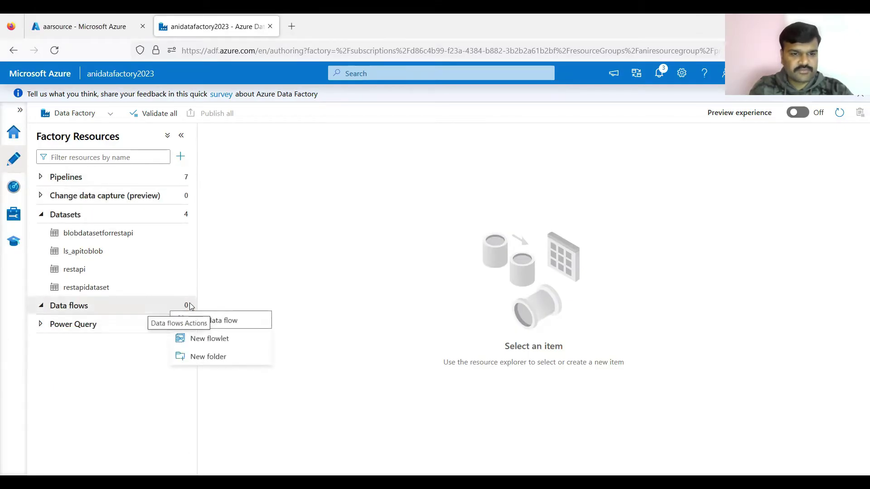
pyautogui.click(229, 321)
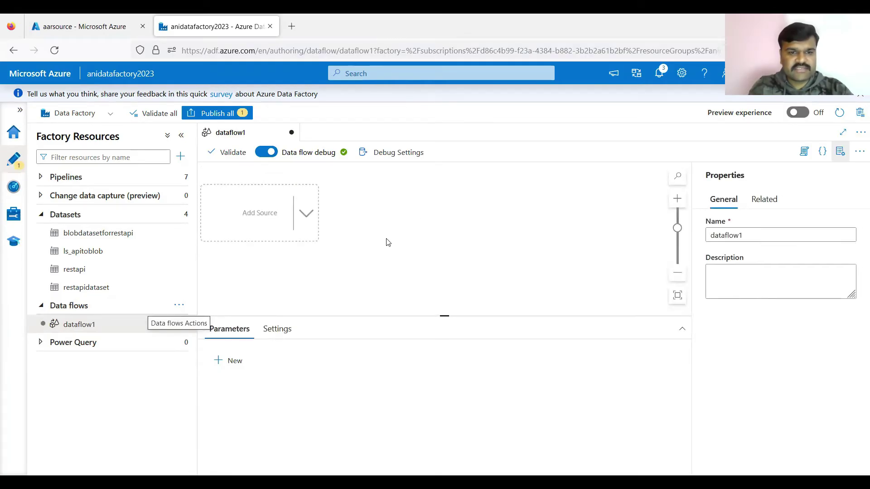
# - Switch to the Azure portal and examine the employee columns and rows of emp table .csv in the aarsource container as a table preview
pyautogui.click(79, 19)
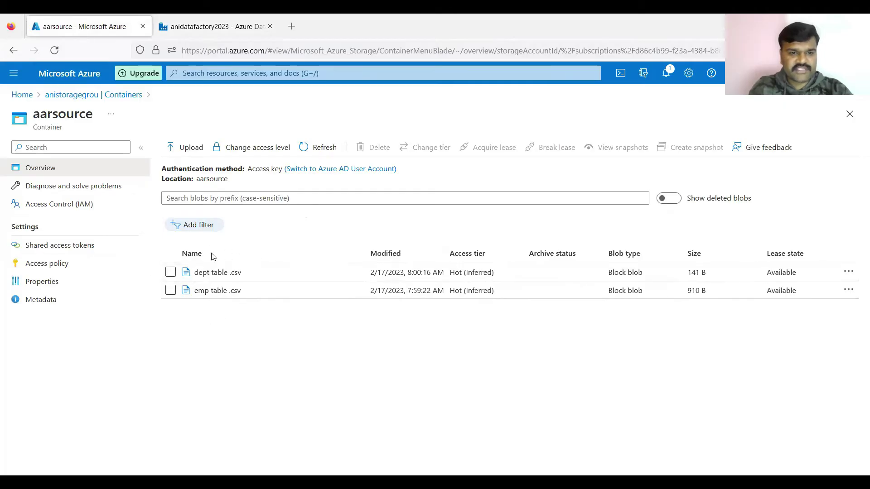
pyautogui.click(218, 290)
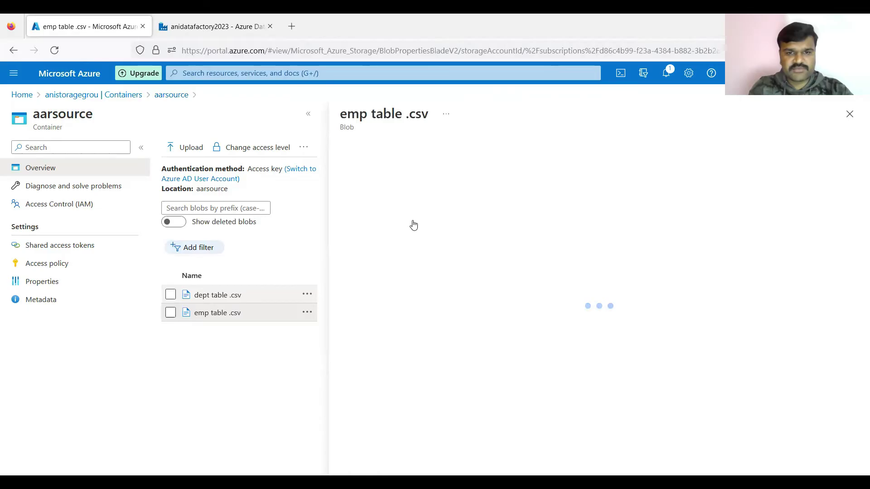
pyautogui.click(492, 174)
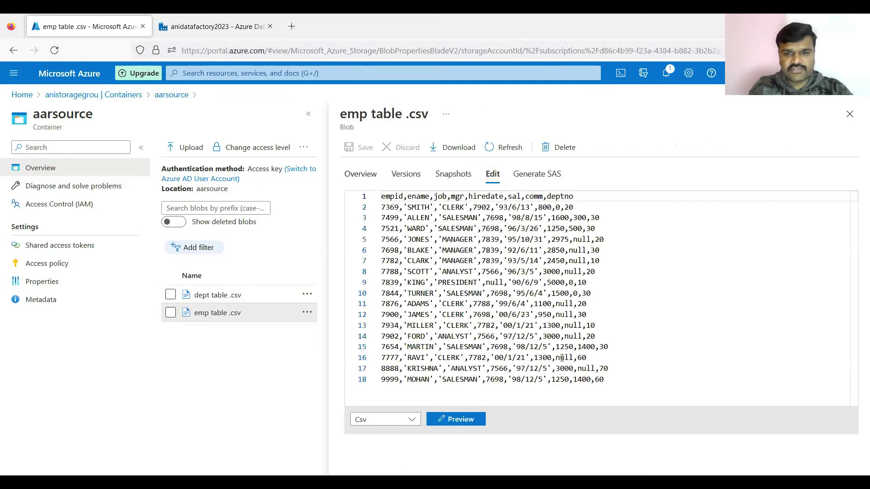
pyautogui.click(463, 423)
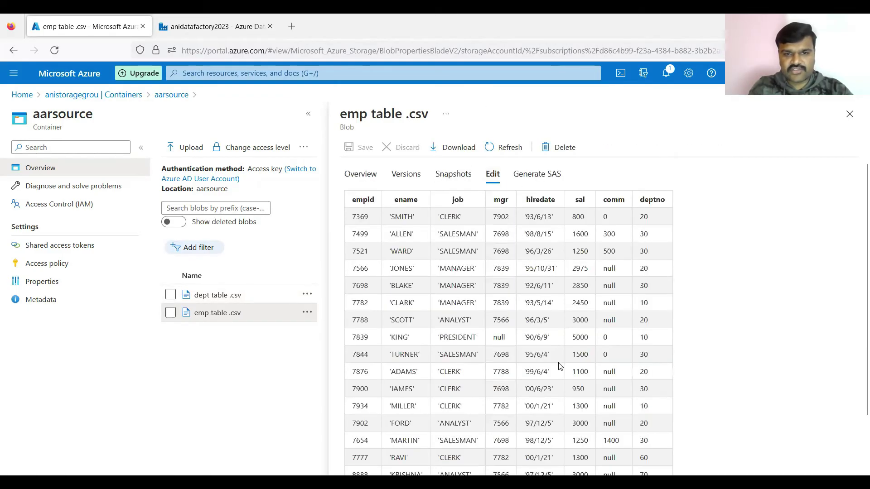
pyautogui.scroll(-2, 560, 366)
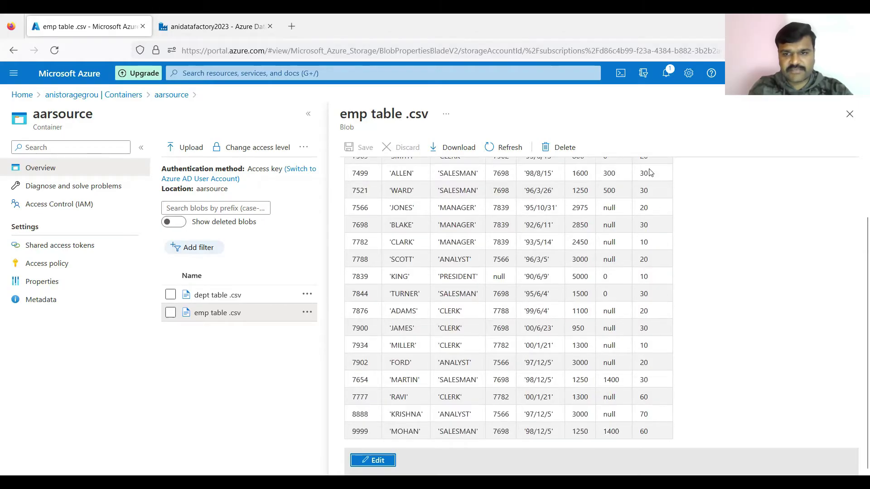
pyautogui.scroll(2, 649, 172)
pyautogui.scroll(-2, 649, 173)
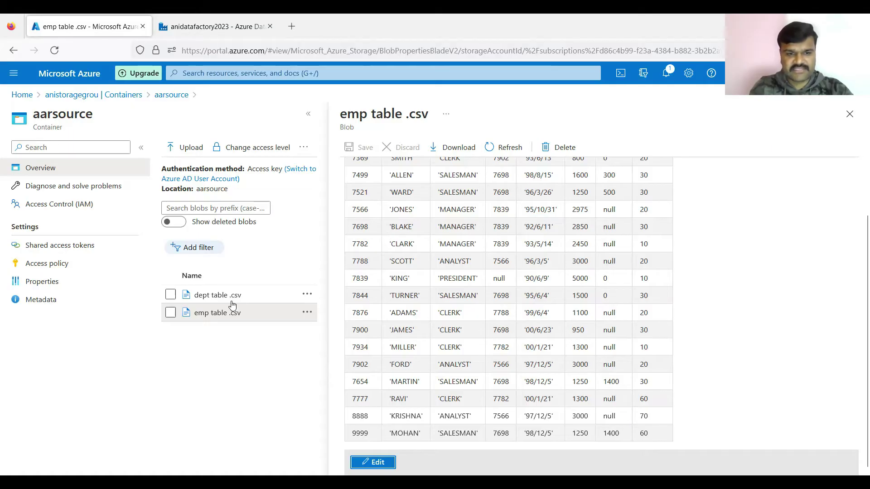
# - Preview the contents of dept table .csv in the aarsource container as a table
pyautogui.click(205, 296)
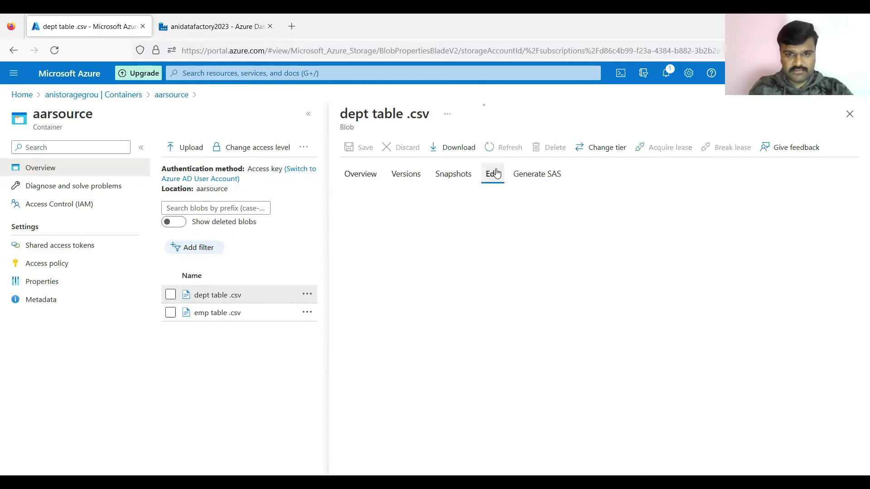
pyautogui.click(493, 174)
pyautogui.click(456, 421)
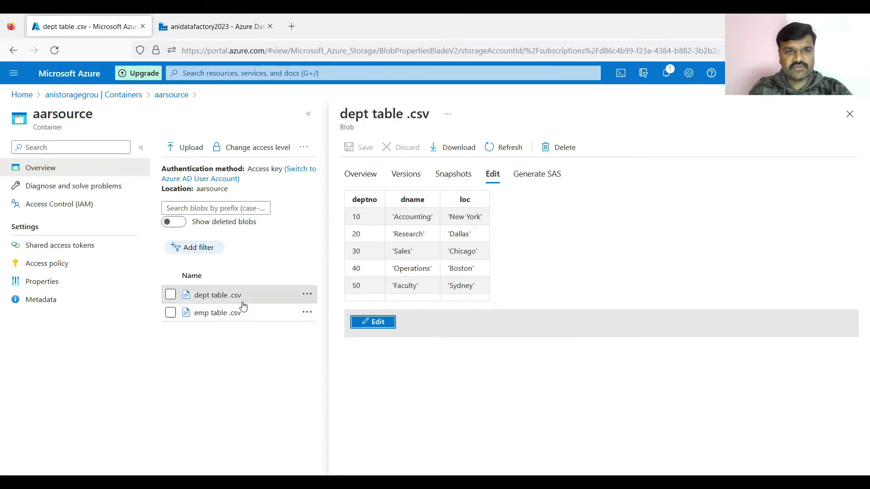
pyautogui.click(221, 15)
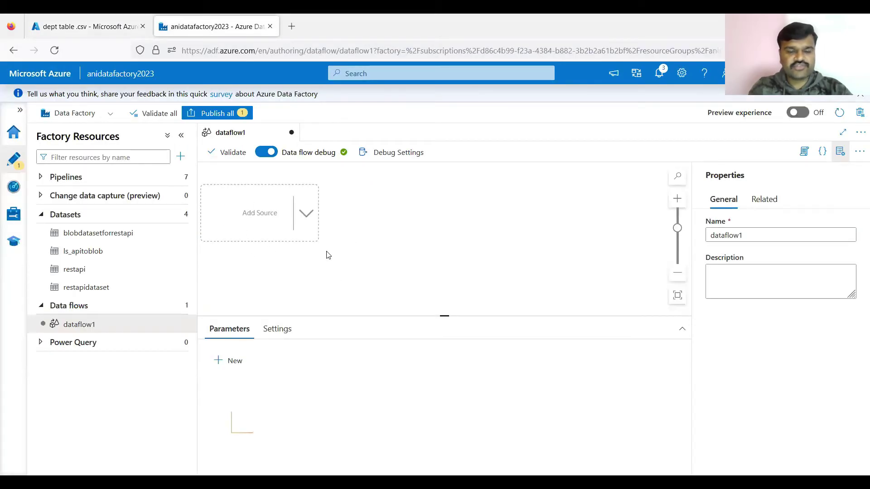
pyautogui.click(100, 34)
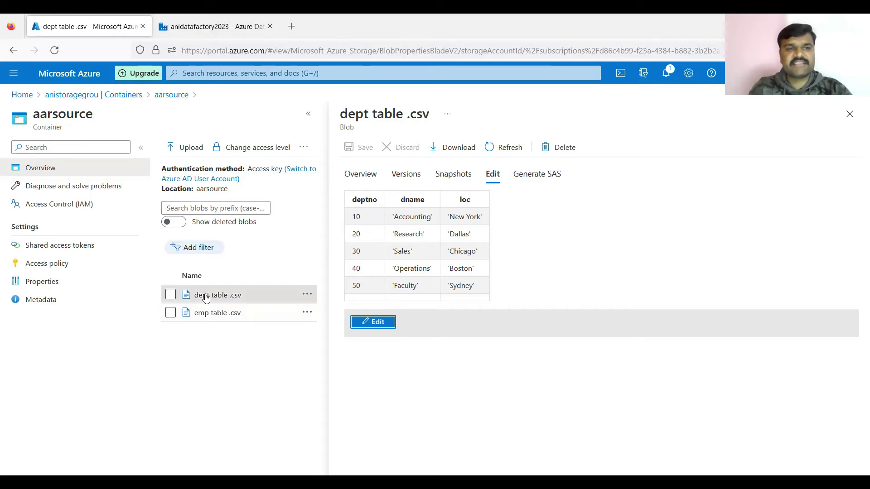
# - Back in Azure Data Factory, add a source to dataflow1 and start a new Azure Blob Storage dataset in DelimitedText format for it
pyautogui.click(221, 21)
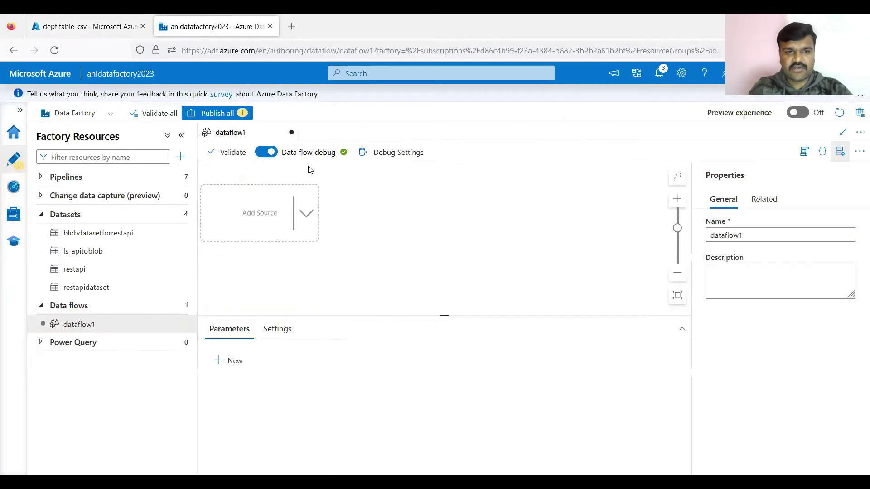
pyautogui.click(241, 219)
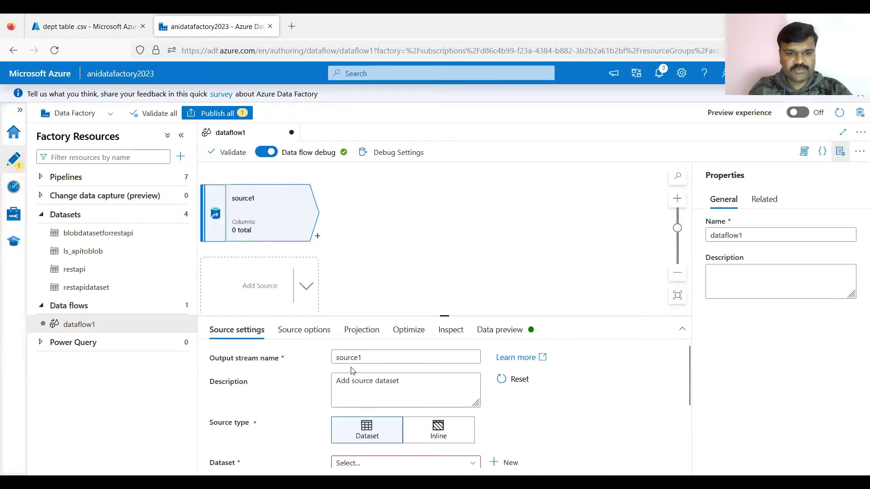
pyautogui.scroll(-2, 520, 399)
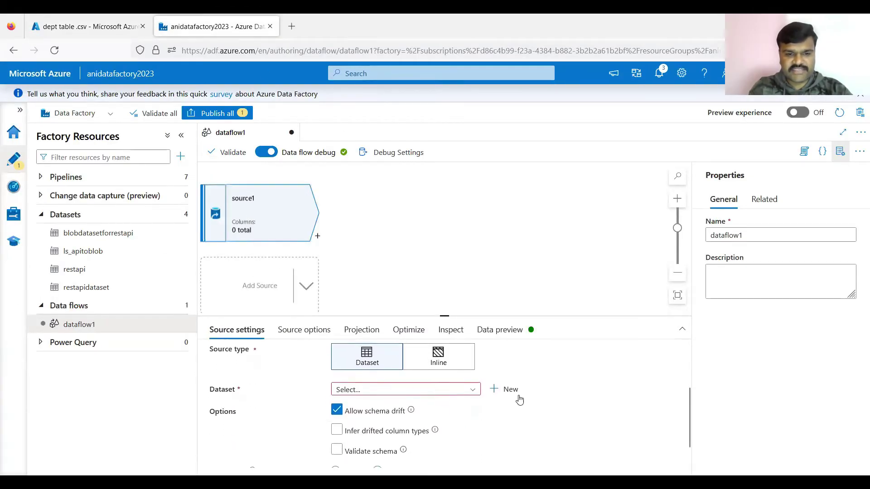
pyautogui.click(509, 398)
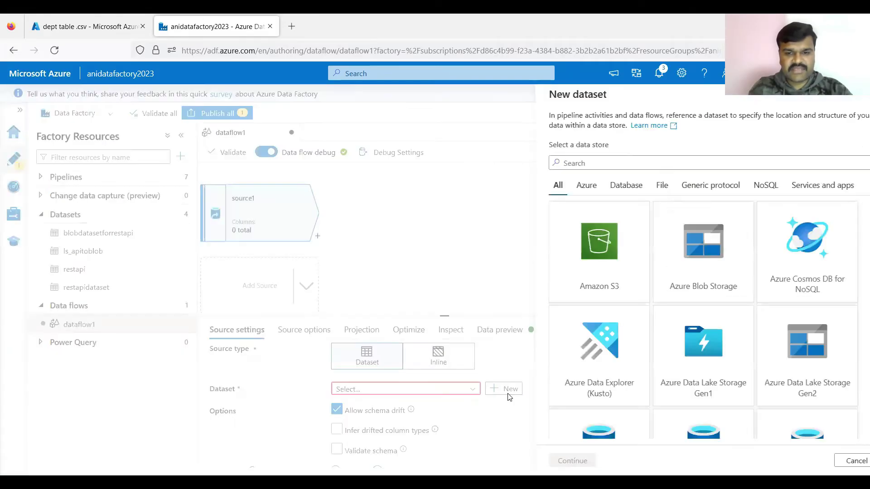
pyautogui.click(683, 271)
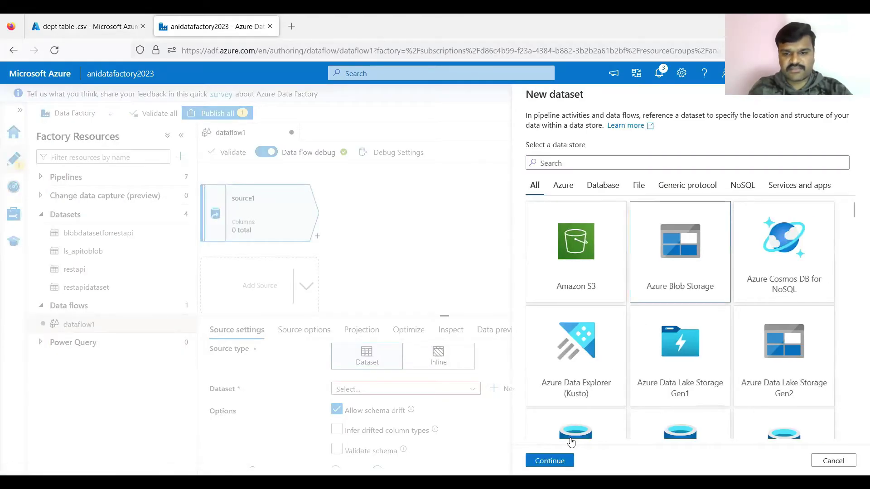
pyautogui.click(560, 461)
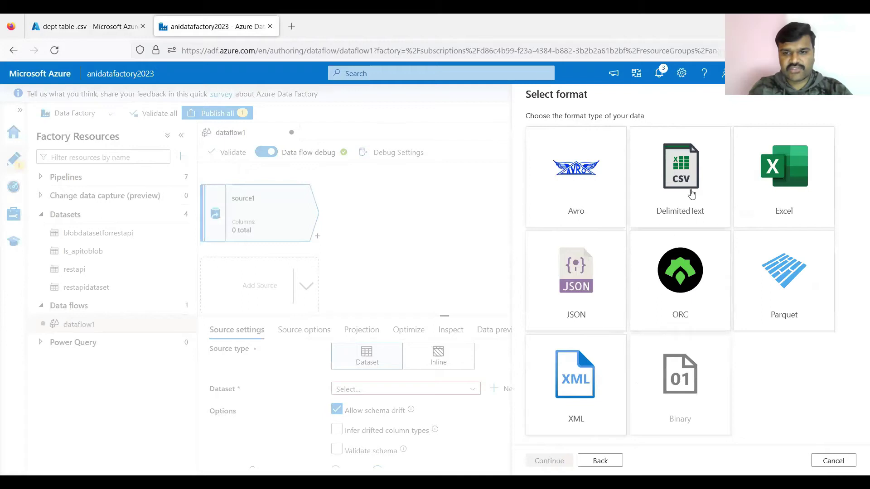
pyautogui.click(547, 462)
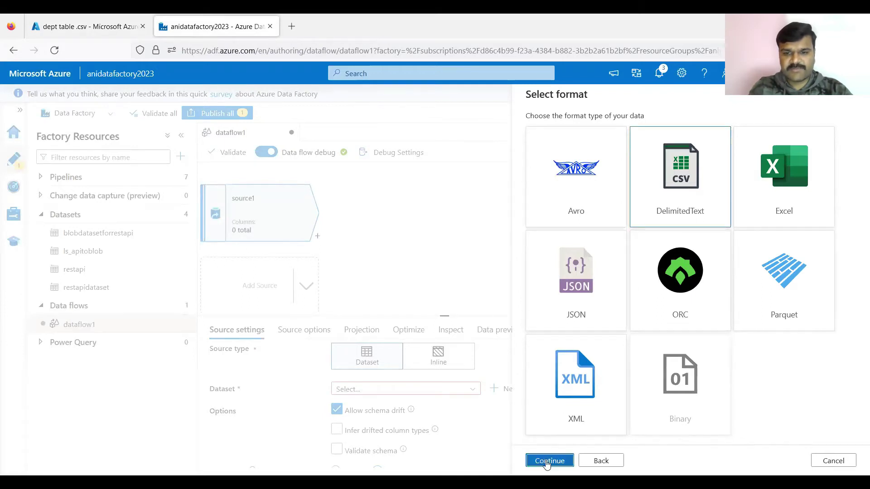
# - Name the dataset ds_emp_blob and choose AzureBlobStorage1 as its linked service
pyautogui.doubleClick(592, 130)
pyautogui.write('ds_emp_blob')
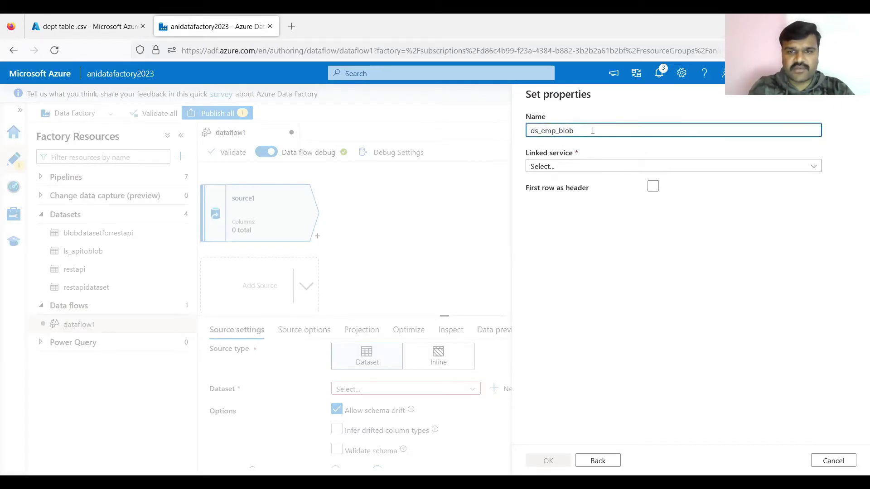
pyautogui.click(598, 167)
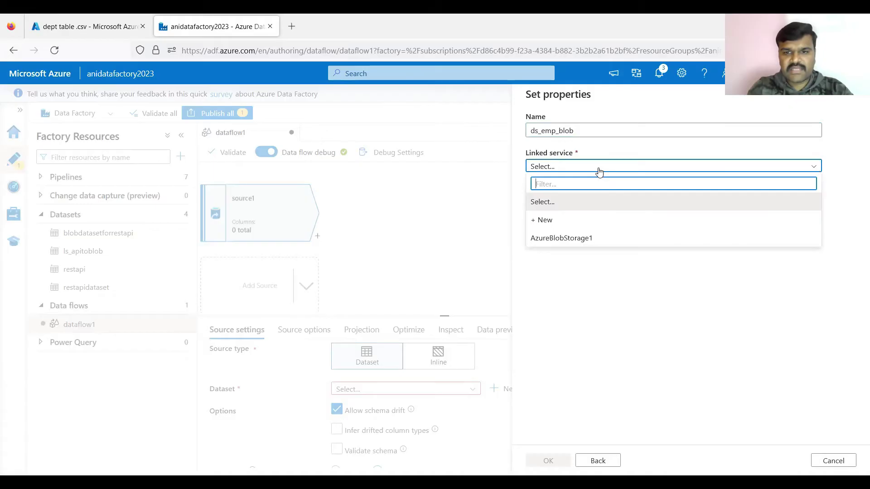
pyautogui.click(566, 238)
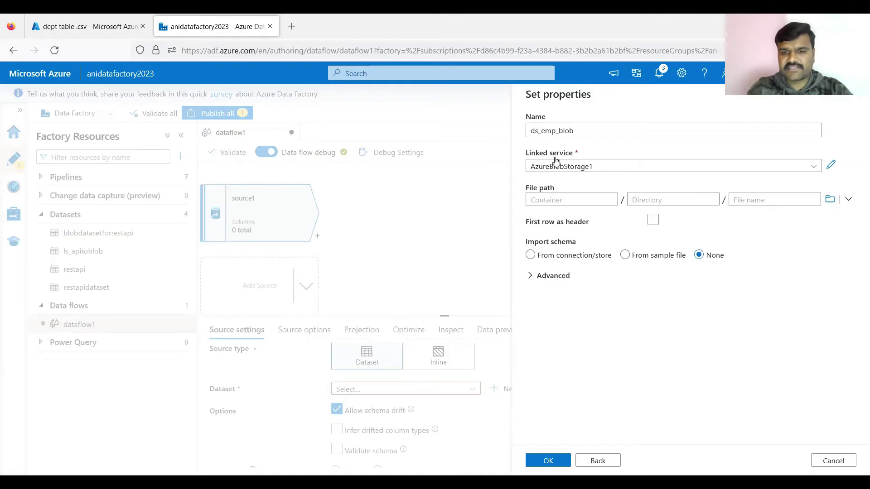
# - Point the dataset to emp table .csv in the aarsource container and create it with the first row as header
pyautogui.click(829, 200)
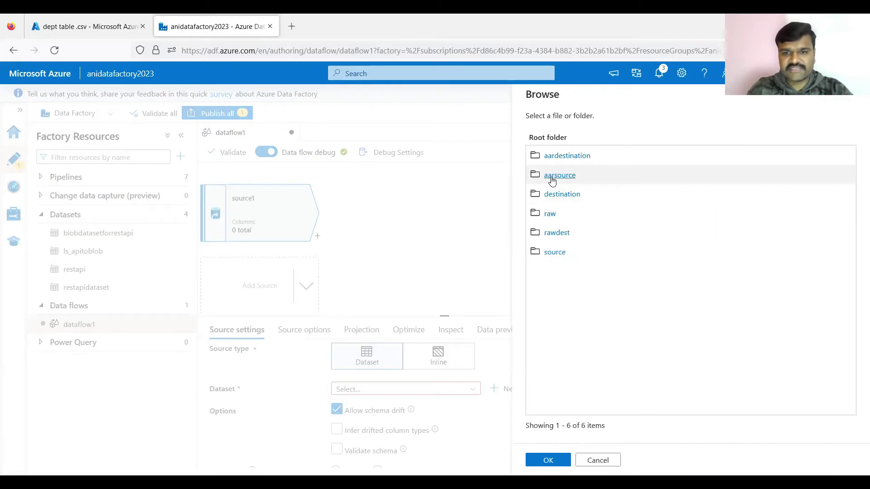
pyautogui.click(552, 176)
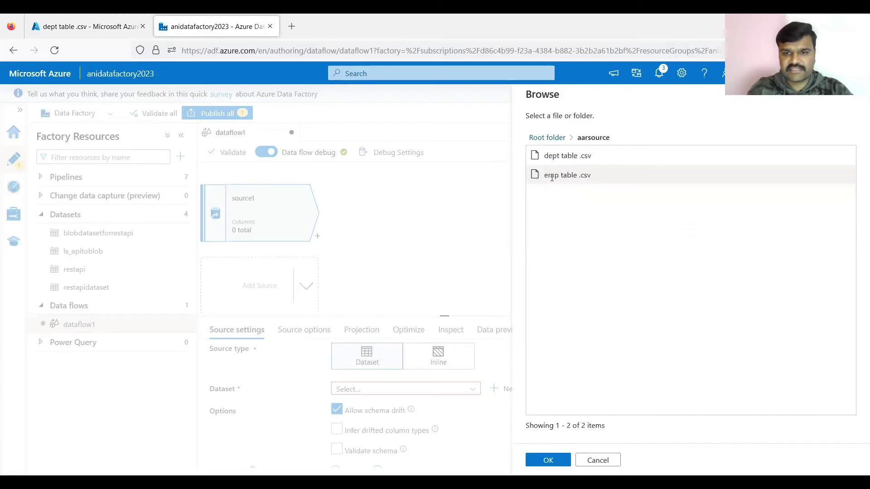
pyautogui.click(580, 177)
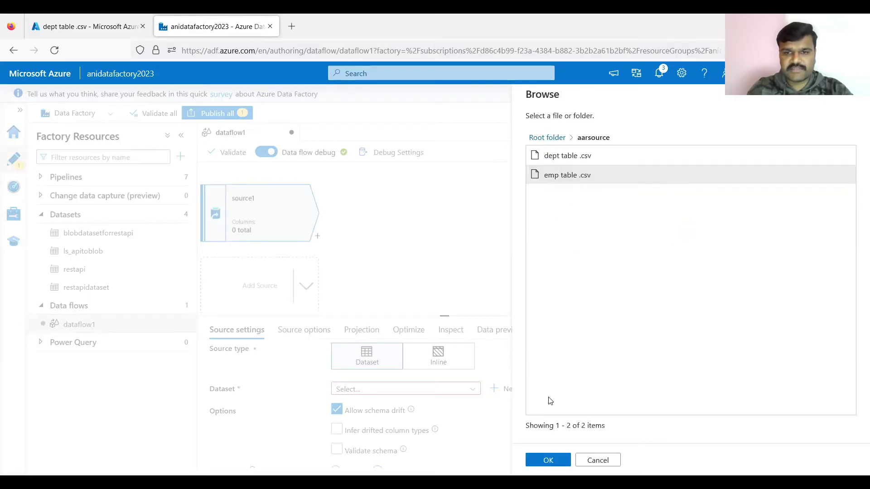
pyautogui.click(547, 460)
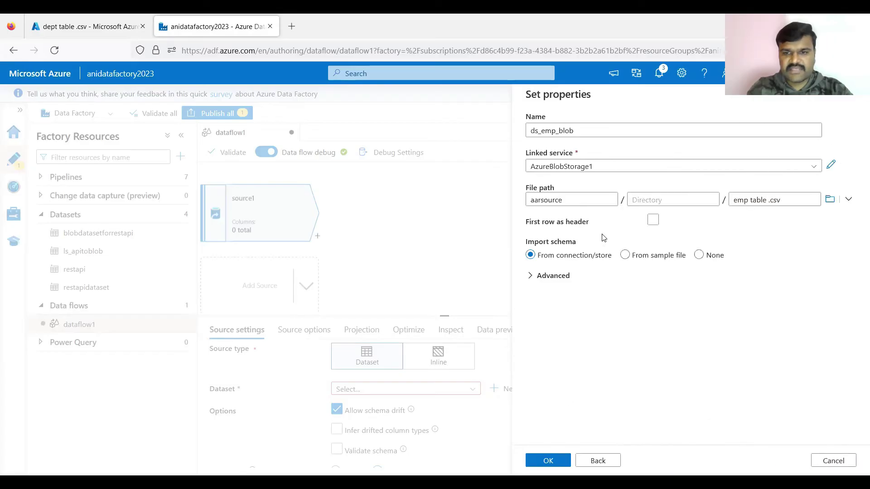
pyautogui.click(652, 221)
pyautogui.click(538, 466)
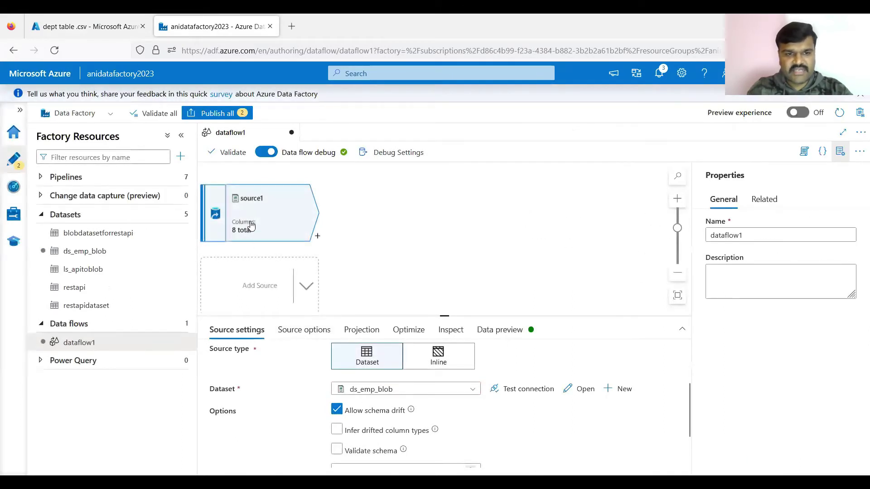
# - Rename the employee source's output stream to EmpData
pyautogui.scroll(2, 299, 383)
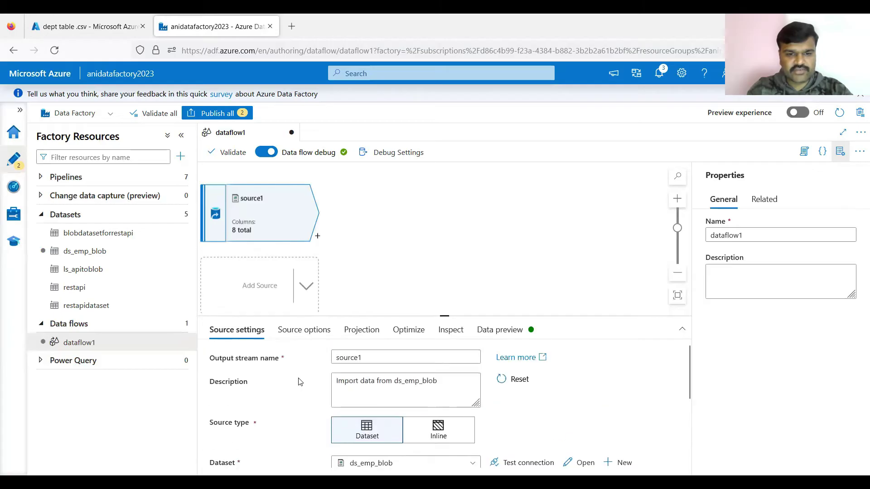
pyautogui.click(356, 362)
pyautogui.doubleClick(360, 358)
pyautogui.write('Emp Data')
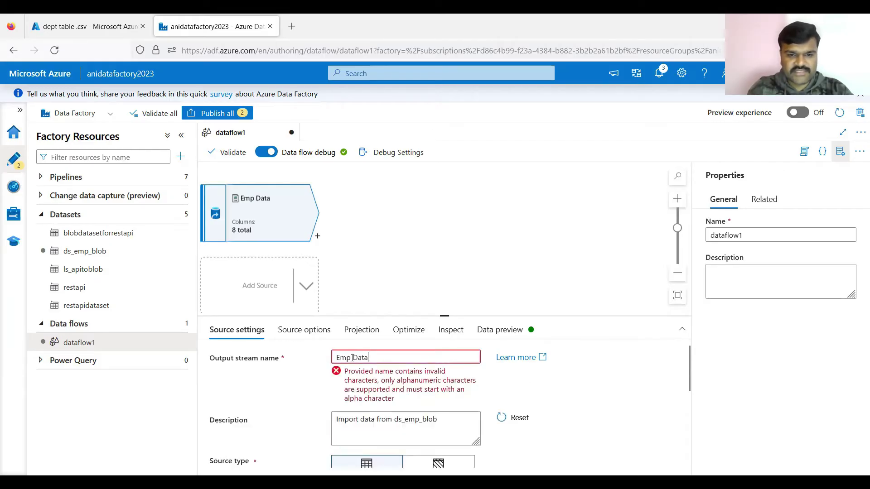
pyautogui.press('Left')
pyautogui.press('Left')
pyautogui.press('Left')
pyautogui.press('Left')
pyautogui.press('BackSpace')
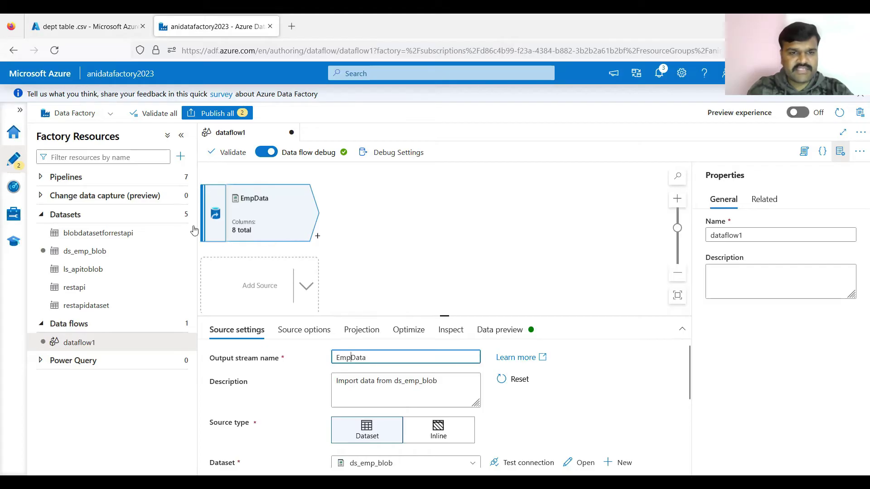
# - Add a second source to the data flow and set its output stream name to DeptData
pyautogui.click(251, 289)
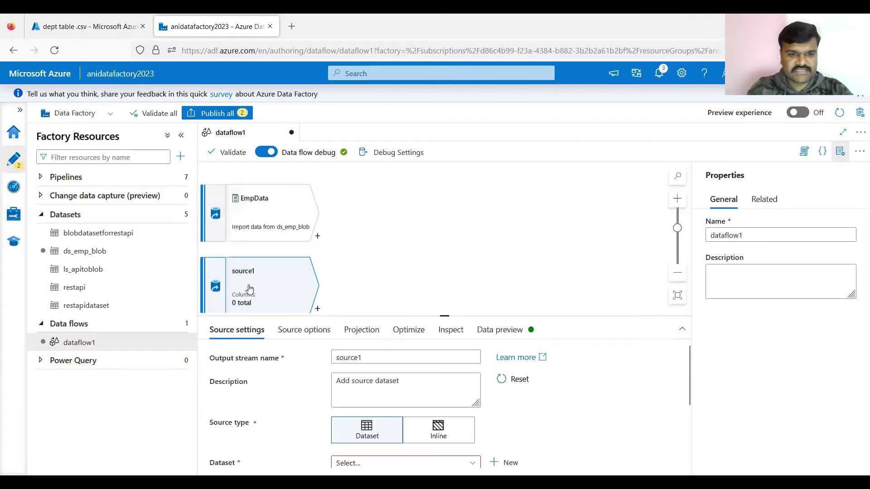
pyautogui.doubleClick(365, 357)
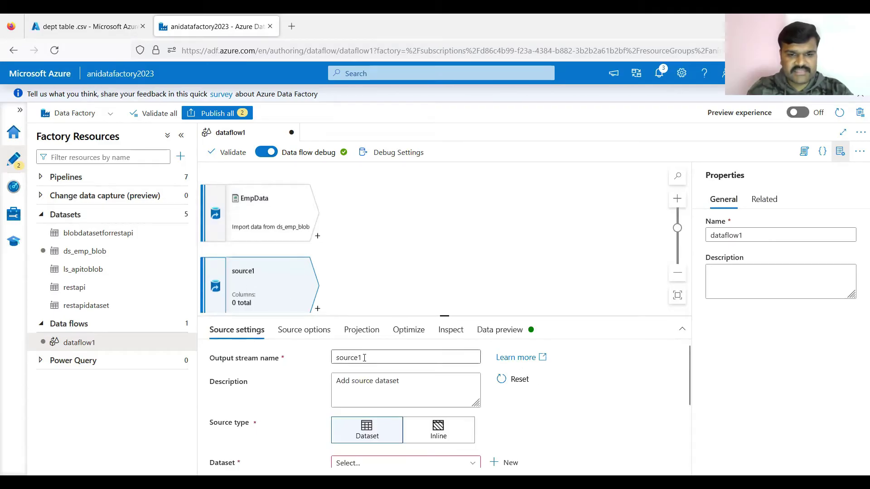
pyautogui.write('DeptData')
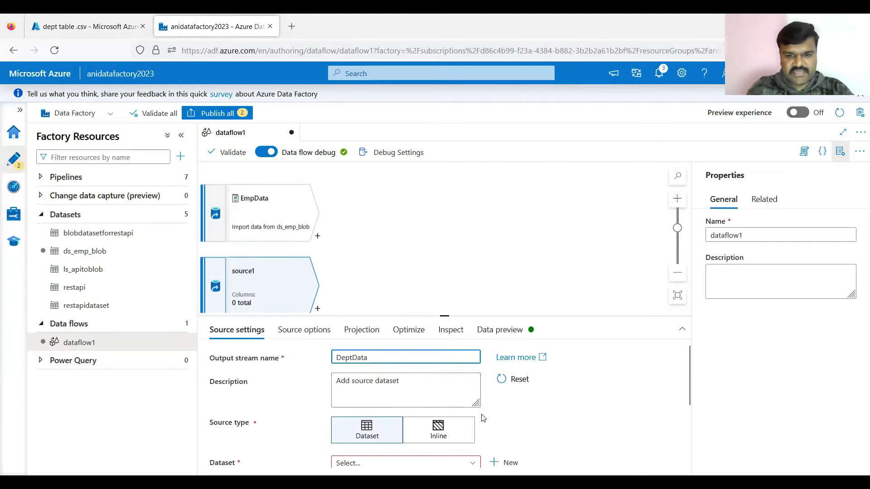
pyautogui.scroll(-2, 483, 417)
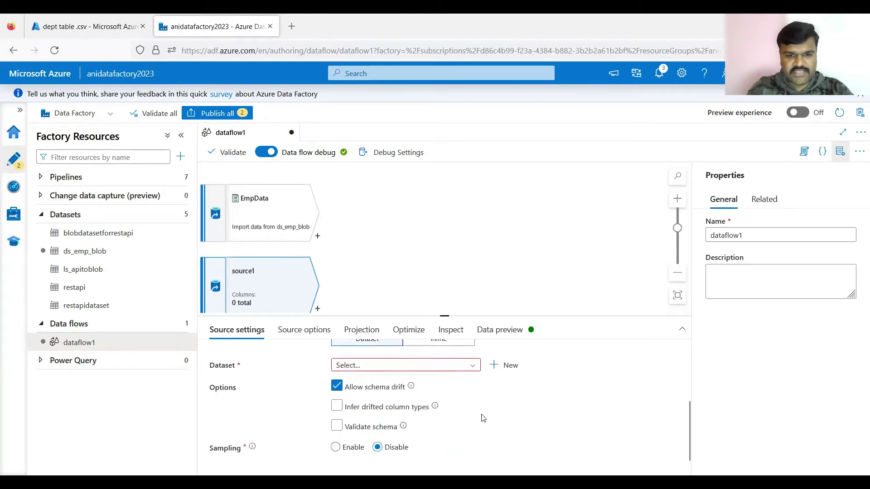
# - Start a new dataset for the DeptData source, using Azure Blob Storage as the data store and DelimitedText as the format
pyautogui.click(510, 368)
pyautogui.click(670, 268)
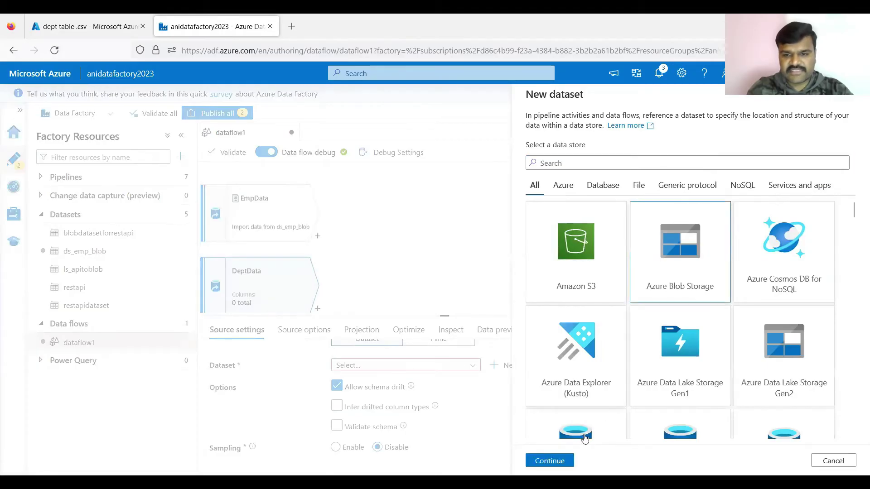
pyautogui.click(550, 460)
pyautogui.click(705, 175)
pyautogui.click(549, 461)
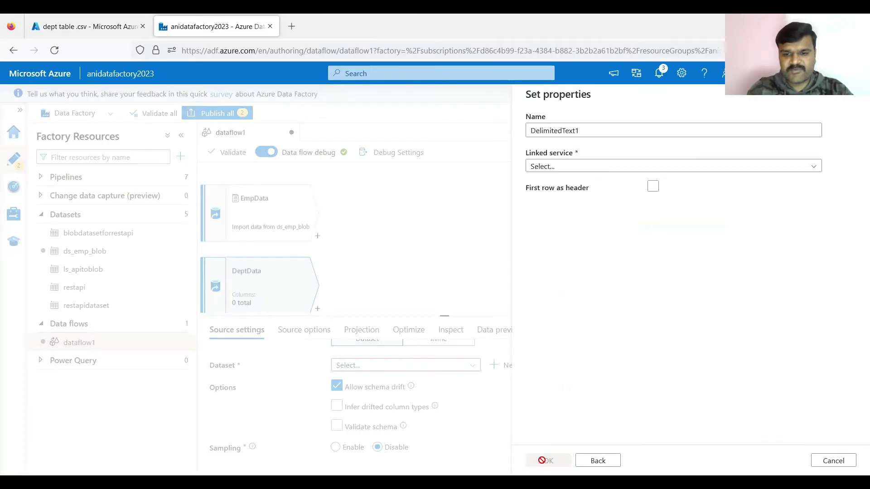
# - Name the dataset ds_dept_blob and choose AzureBlobStorage1 as its linked service
pyautogui.doubleClick(583, 131)
pyautogui.write('ds')
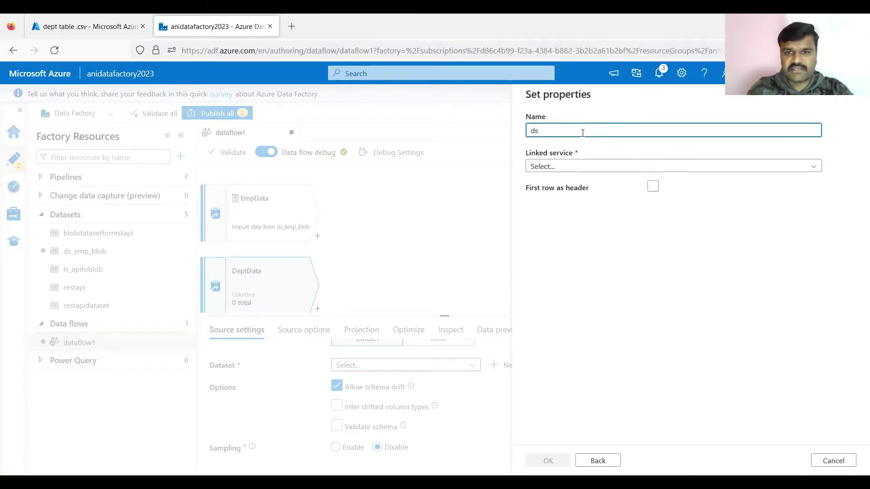
pyautogui.write('_dept_blob')
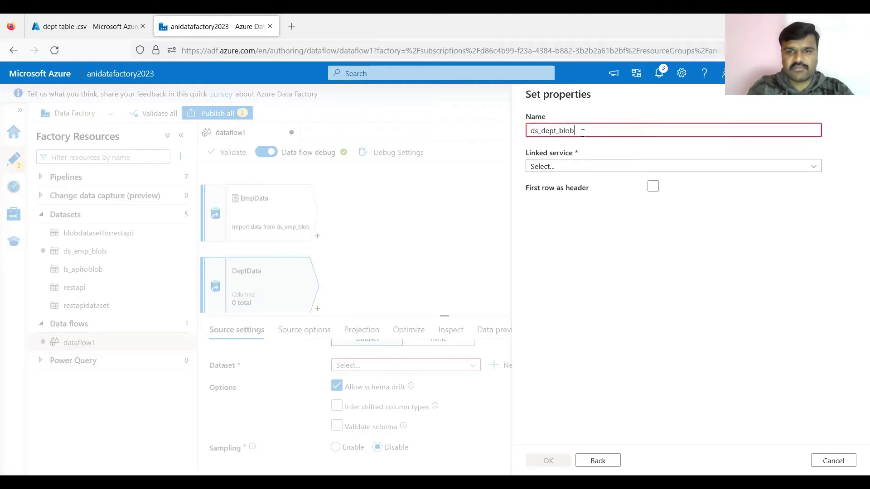
pyautogui.click(578, 167)
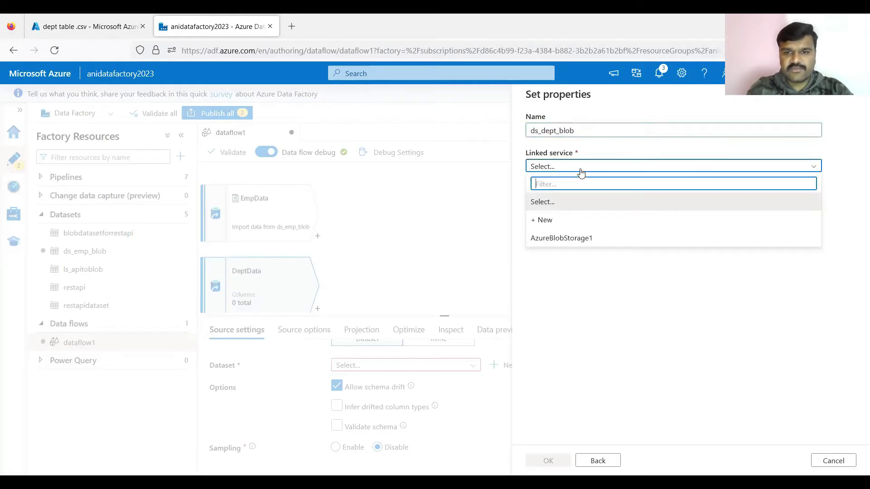
pyautogui.click(567, 239)
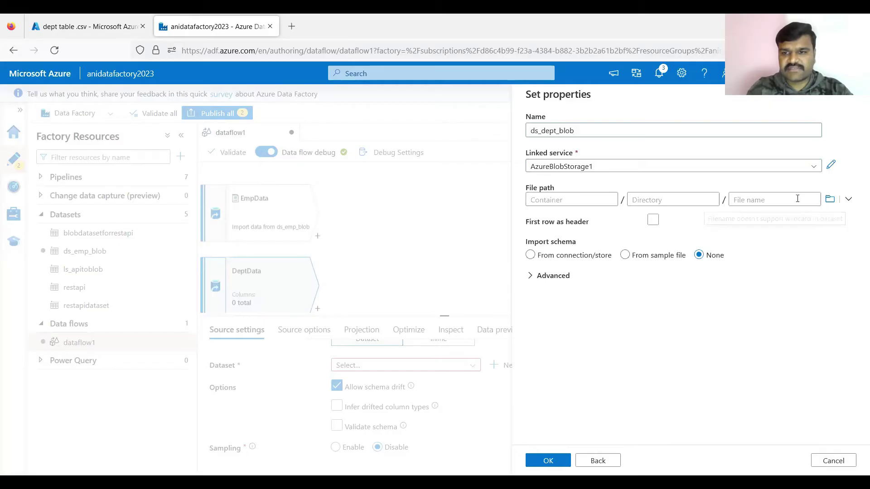
# - Point the dataset to dept table .csv in the aarsource container and create it with the first row as header
pyautogui.click(831, 201)
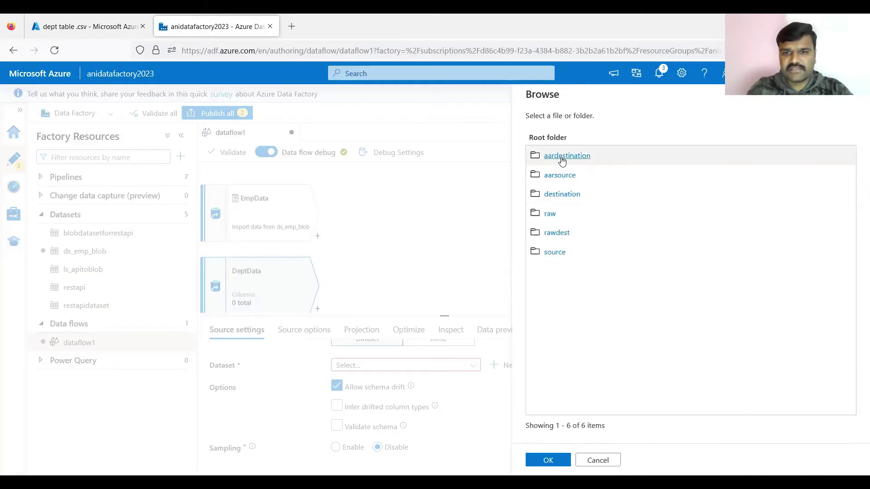
pyautogui.click(563, 159)
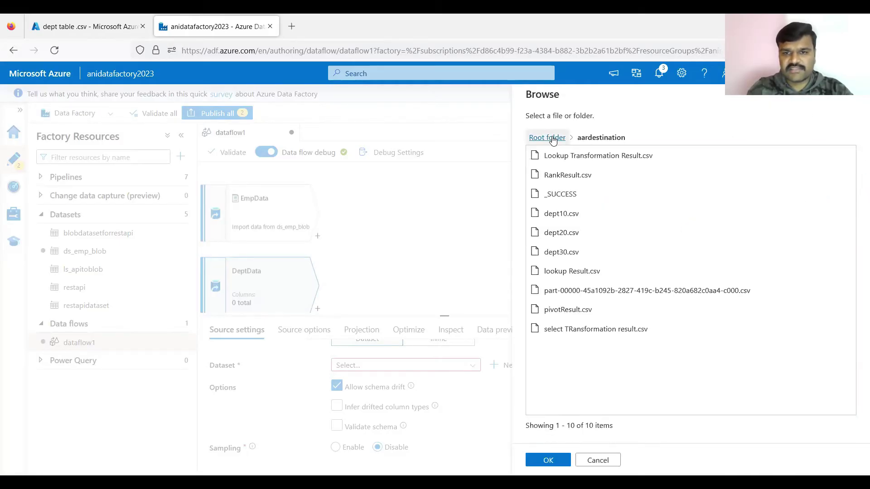
pyautogui.click(553, 141)
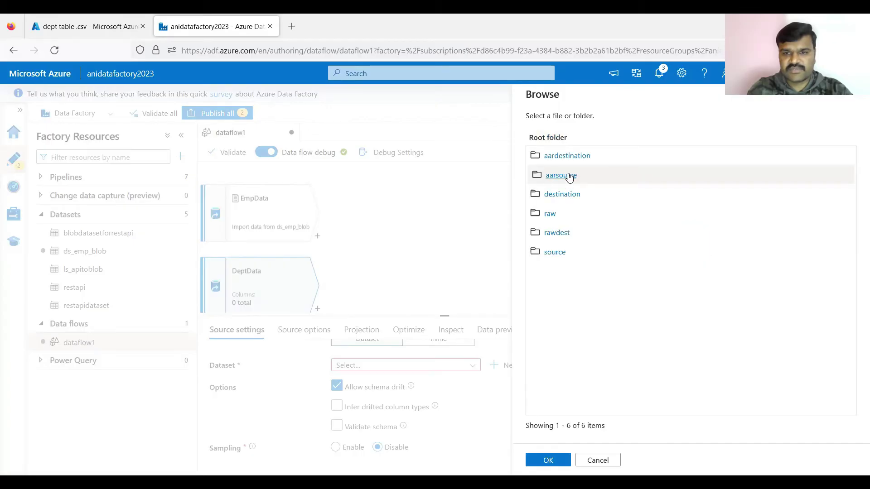
pyautogui.click(561, 176)
pyautogui.click(582, 161)
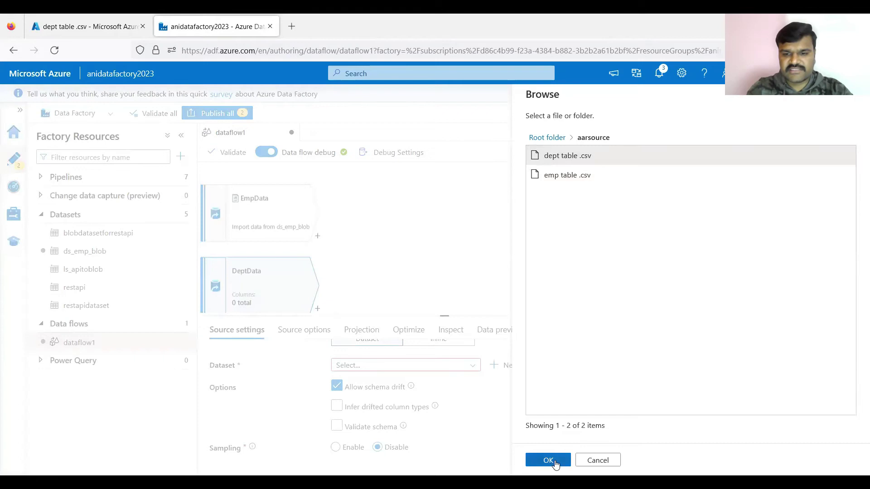
pyautogui.click(548, 460)
pyautogui.click(652, 221)
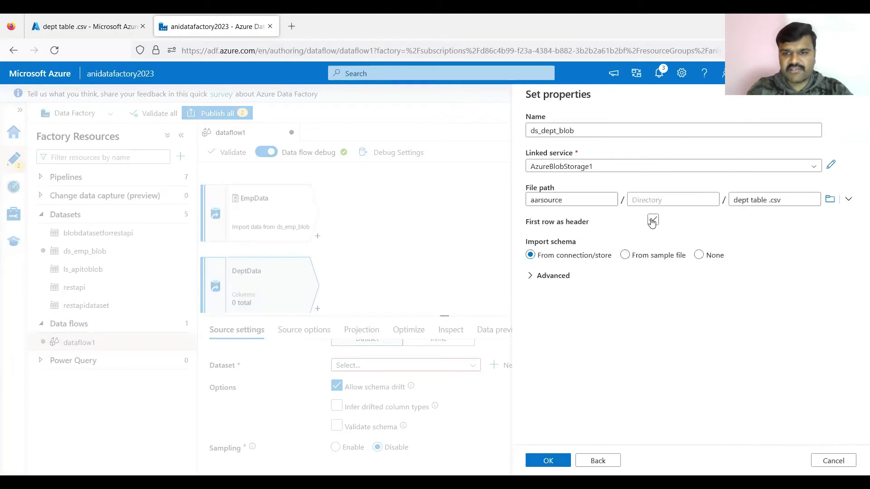
pyautogui.click(541, 466)
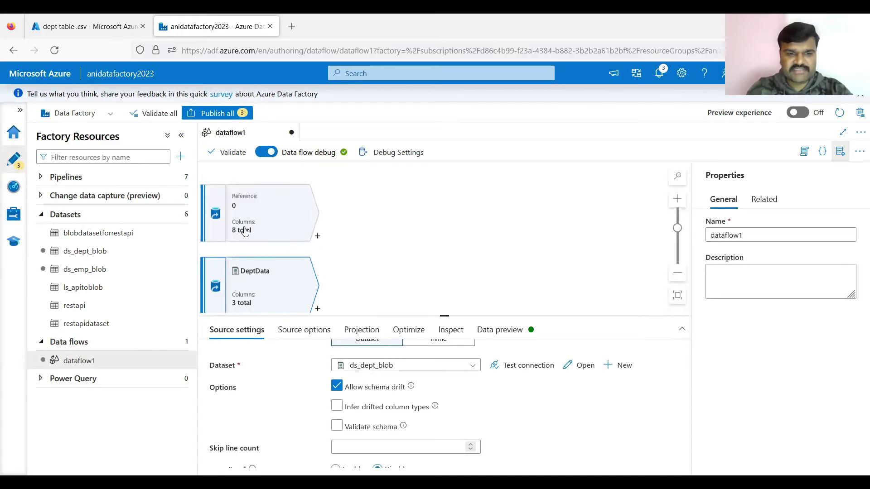
# - Add a Join transformation to the EmpData stream and enlarge its settings area
pyautogui.click(318, 238)
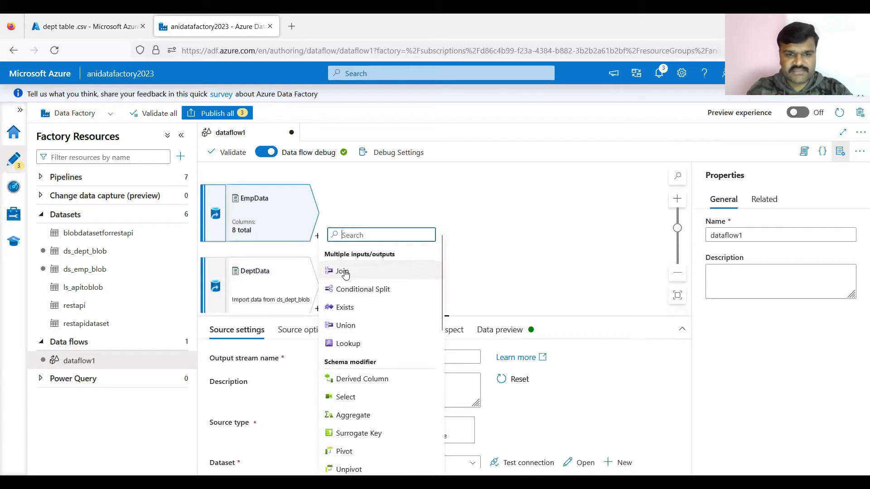
pyautogui.click(344, 272)
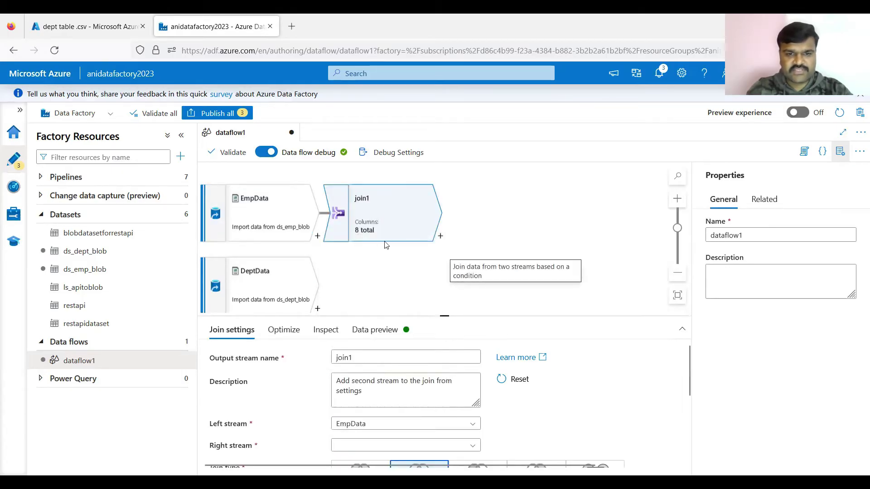
pyautogui.moveTo(444, 310); pyautogui.dragTo(455, 246)
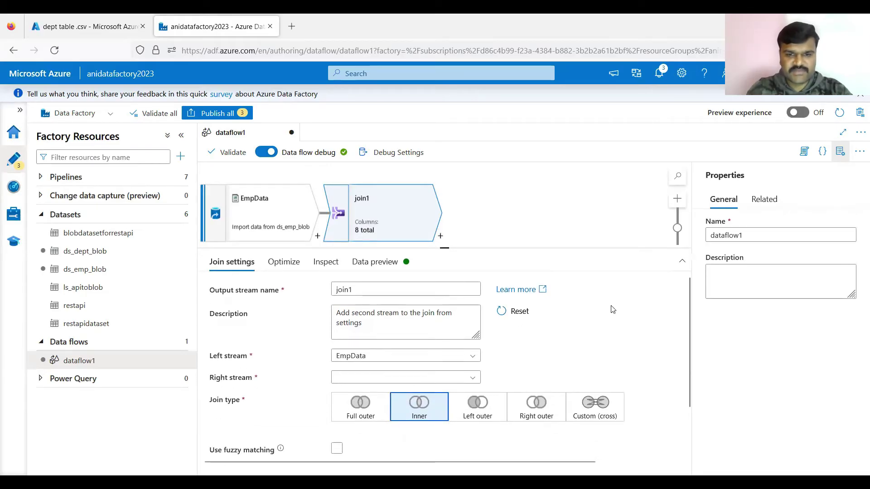
pyautogui.click(346, 292)
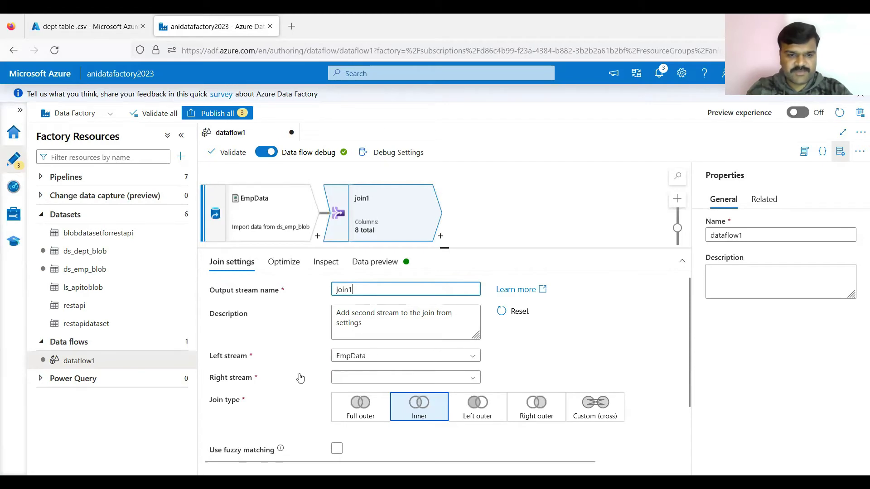
pyautogui.scroll(-2, 300, 378)
pyautogui.scroll(-1, 300, 378)
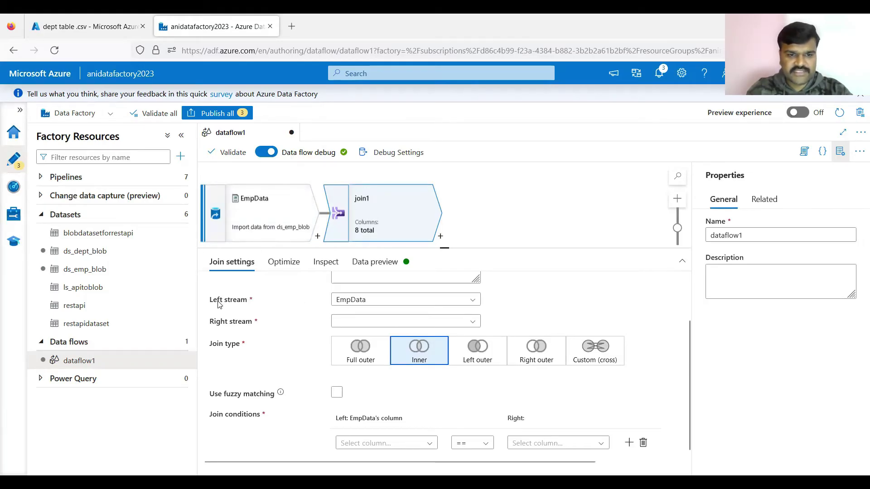
# - Try DeptData as the join's left stream and switch it back to EmpData
pyautogui.click(365, 304)
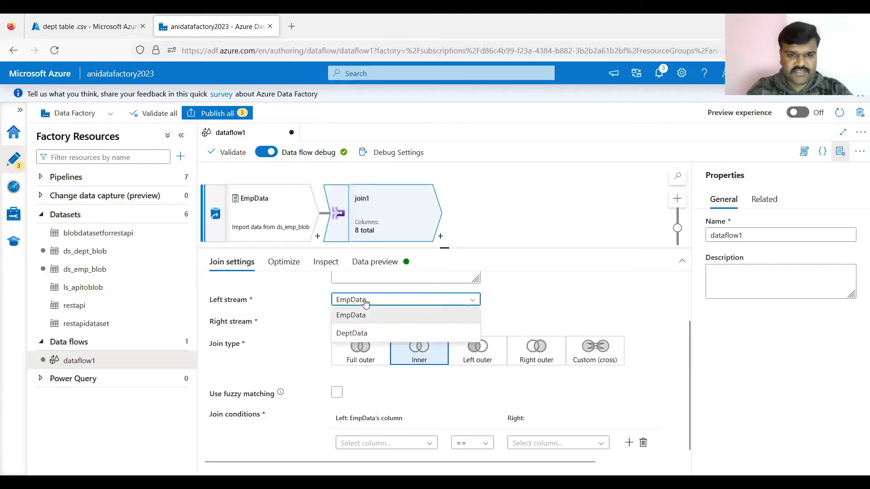
pyautogui.click(341, 333)
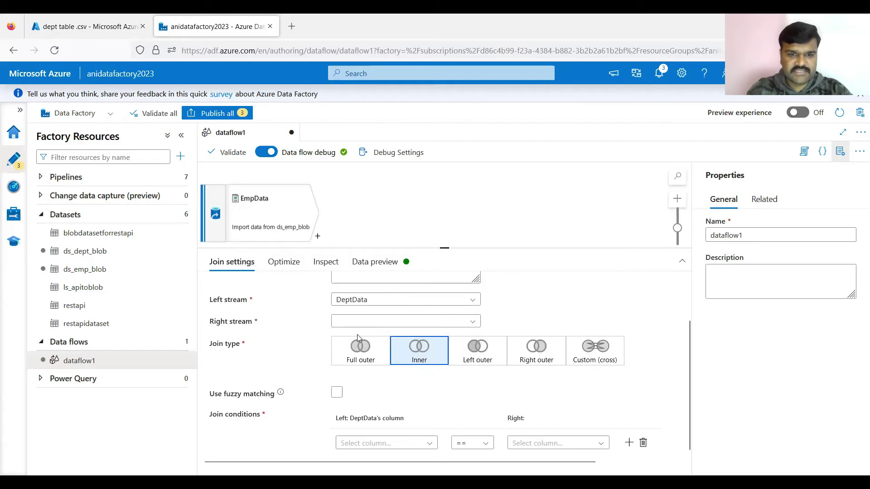
pyautogui.scroll(-2, 421, 205)
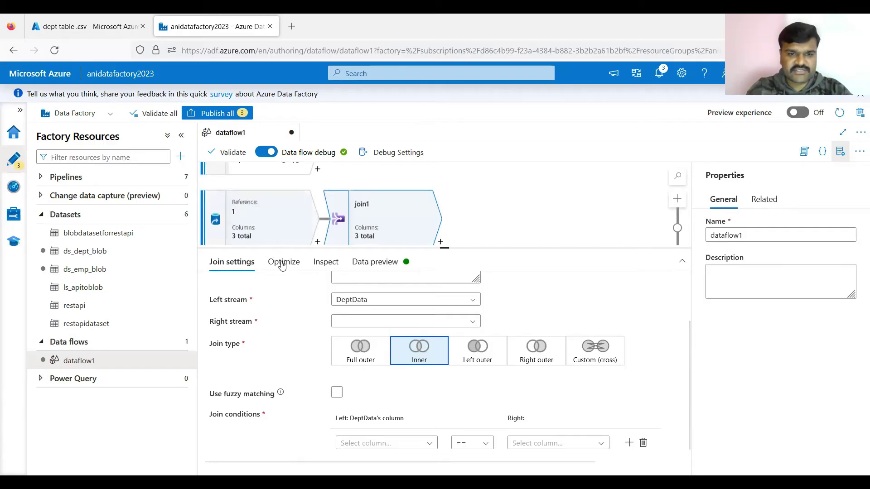
pyautogui.click(361, 299)
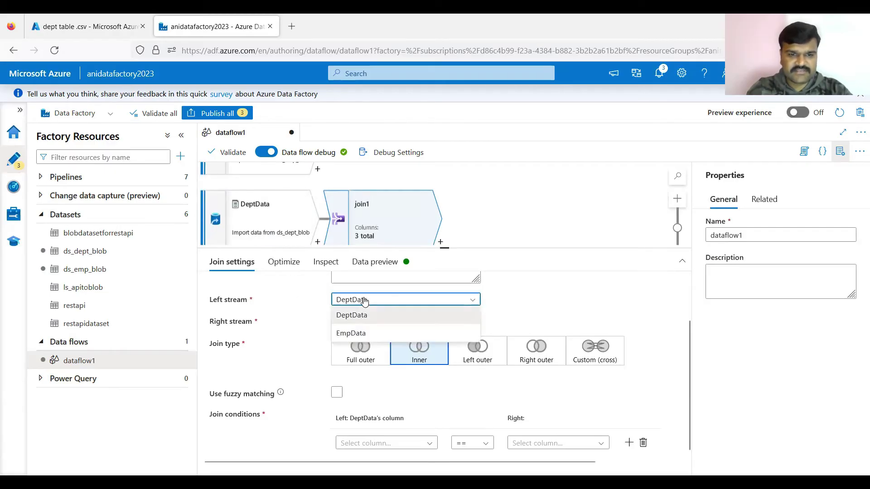
pyautogui.click(355, 334)
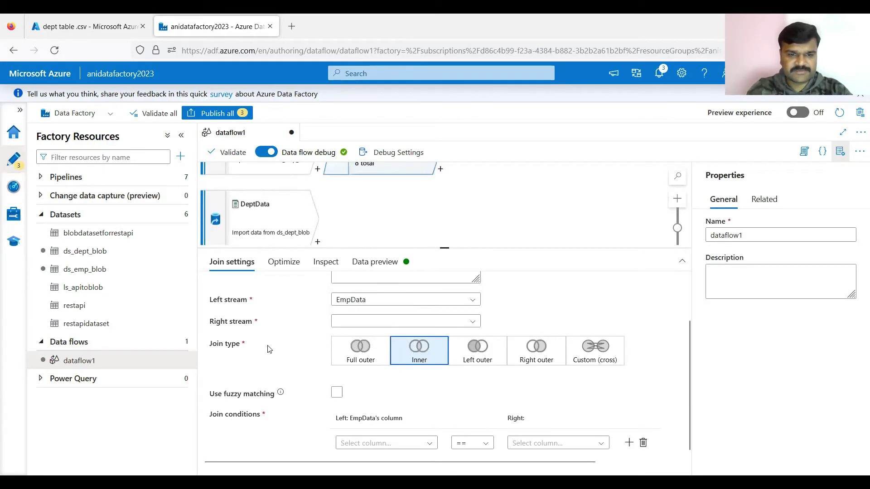
# - Set the join's right stream to DeptData and check the stream choices offered on both sides
pyautogui.click(348, 322)
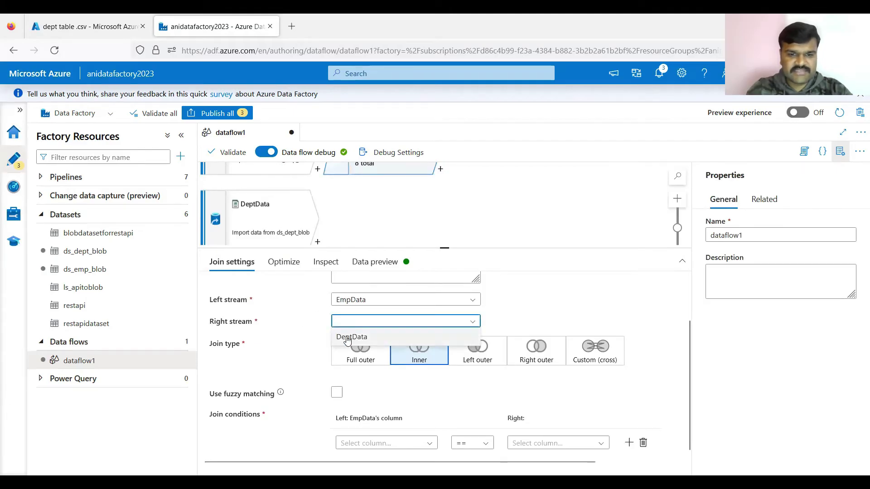
pyautogui.click(353, 334)
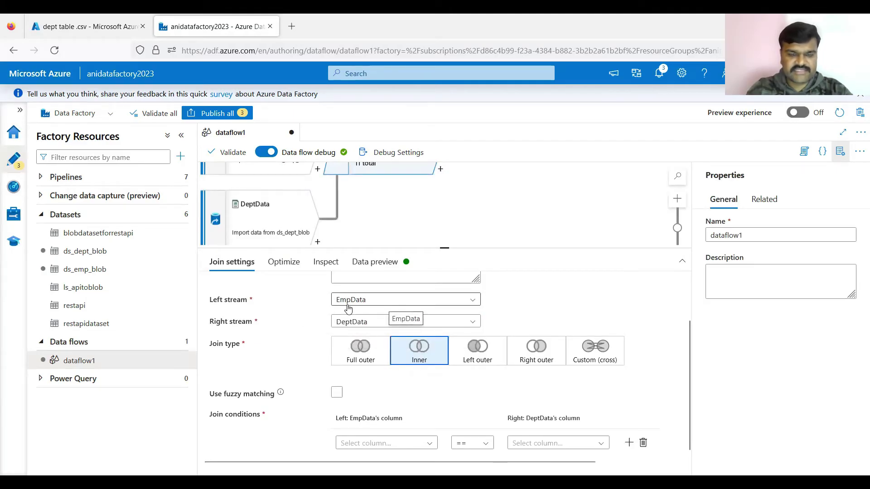
pyautogui.click(355, 324)
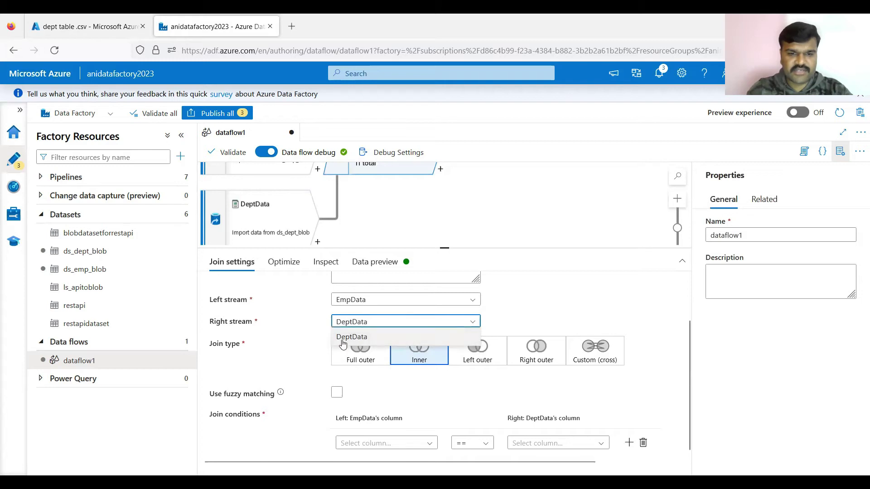
pyautogui.click(357, 304)
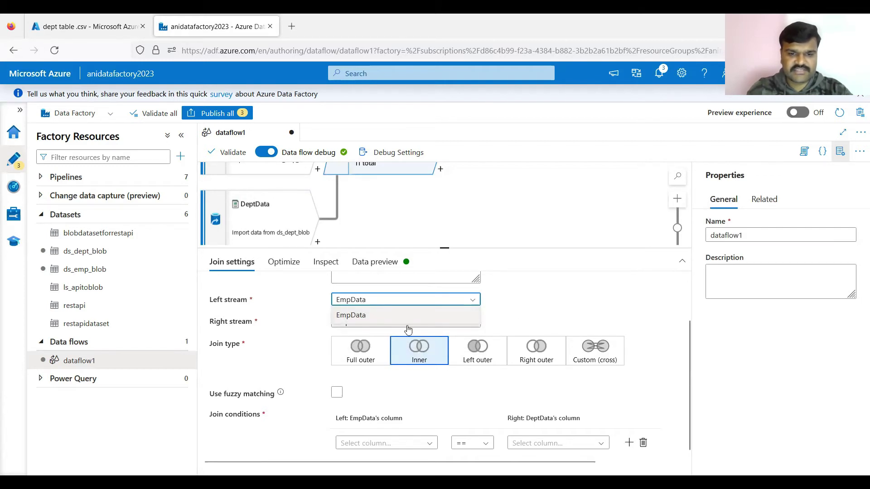
pyautogui.scroll(2, 549, 307)
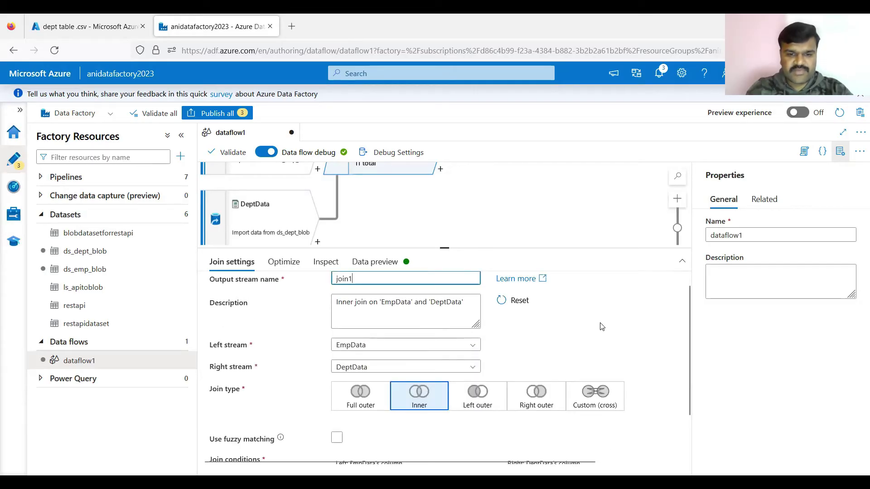
pyautogui.scroll(-1, 602, 326)
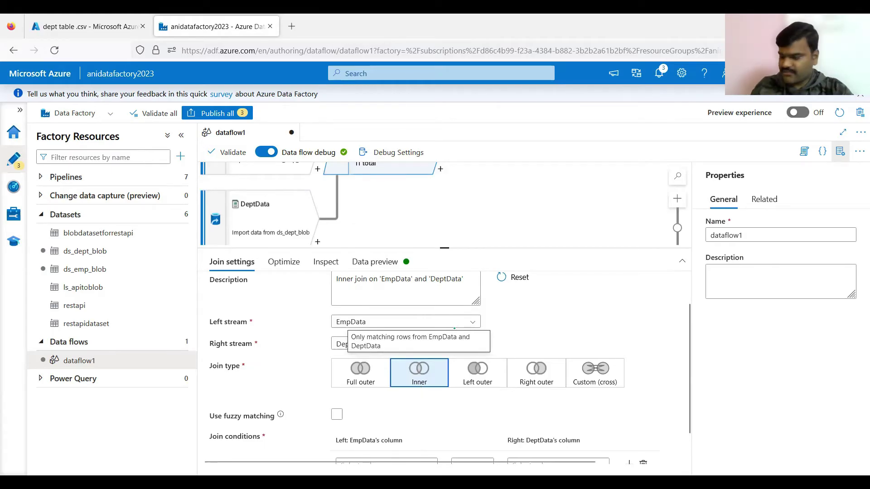
pyautogui.hotkey('alt', 'Tab')
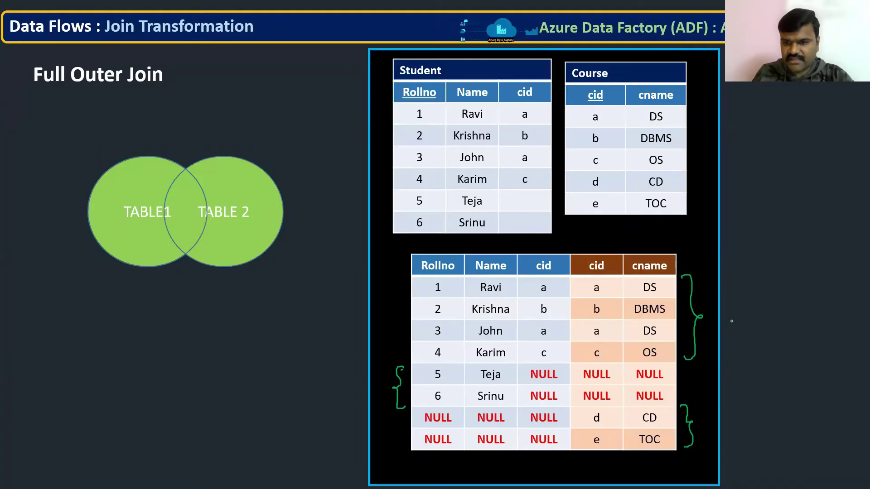
pyautogui.moveTo(705, 318)
pyautogui.mouseDown()
pyautogui.moveTo(758, 308)
pyautogui.moveTo(745, 320)
pyautogui.mouseUp()
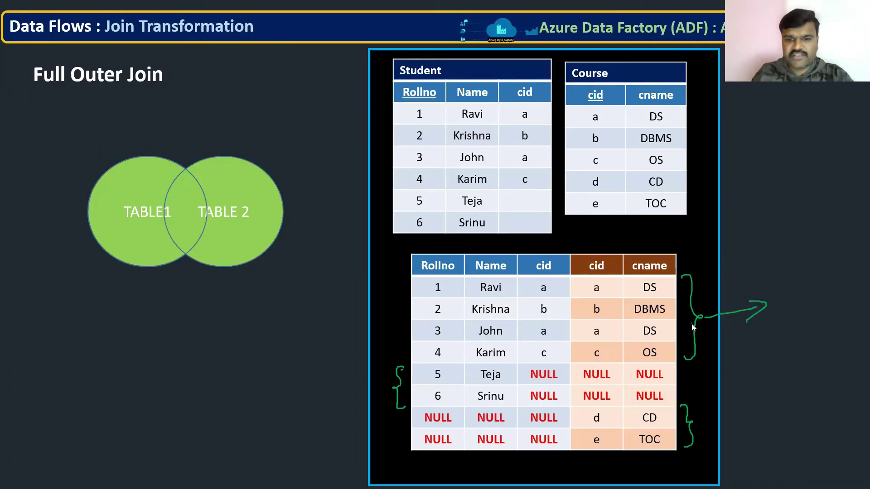
pyautogui.hotkey('alt', 'Tab')
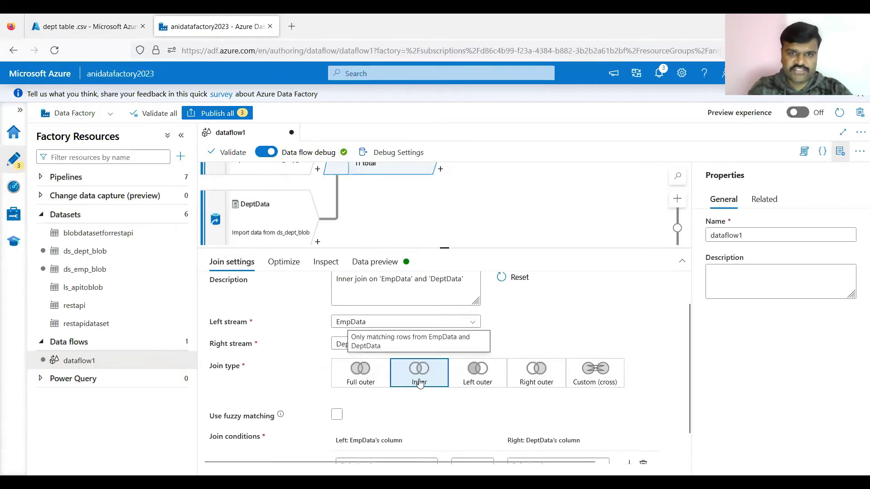
pyautogui.scroll(-1, 419, 383)
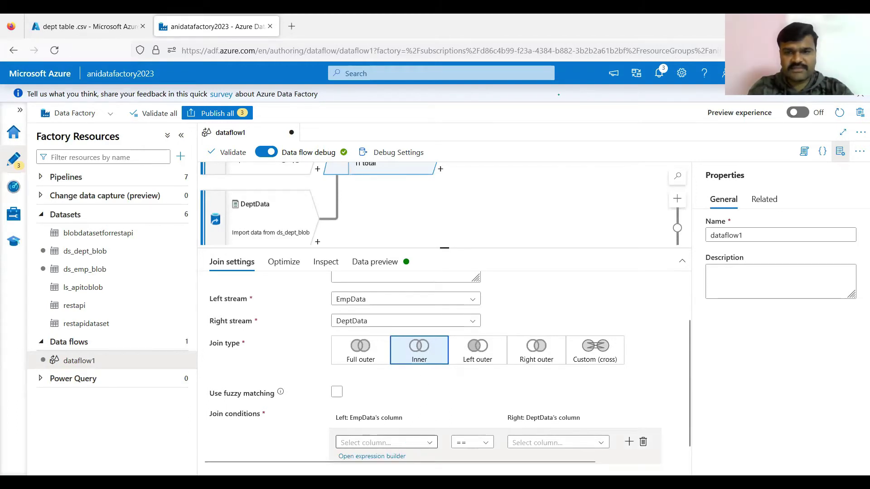
pyautogui.hotkey('alt', 'Tab')
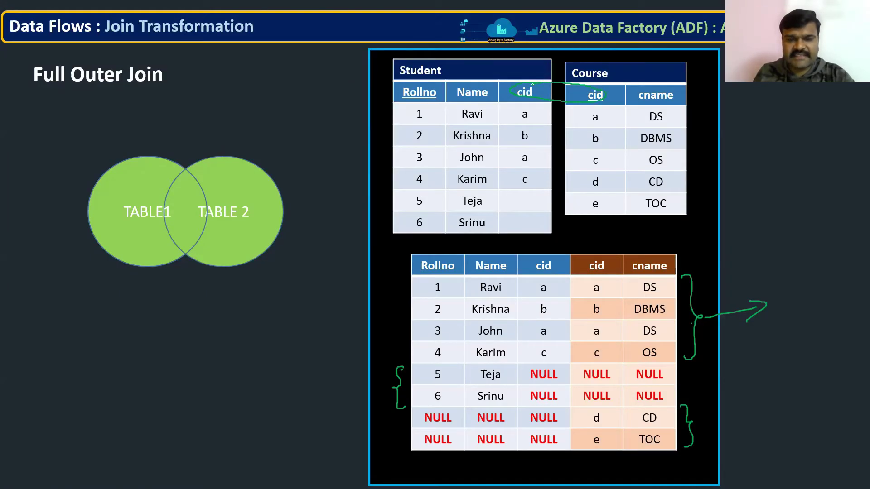
pyautogui.hotkey('alt', 'Tab')
pyautogui.click(67, 18)
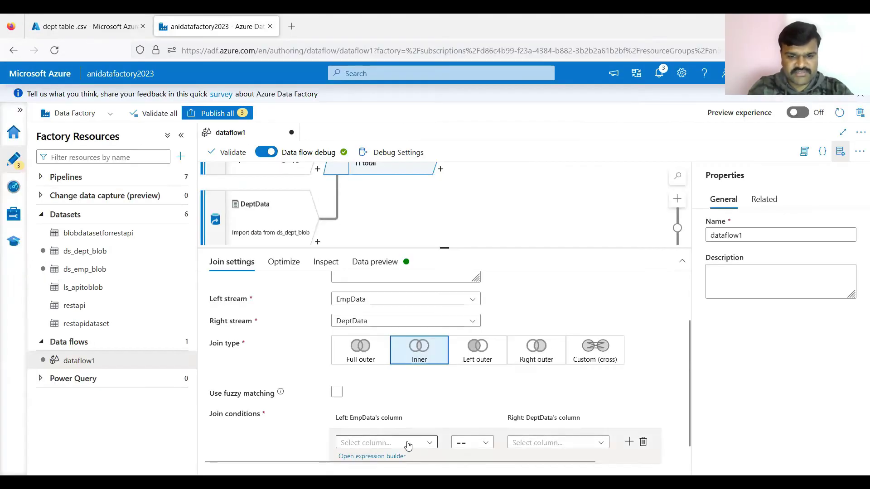
# - Set the join condition to match EmpData's deptno column with DeptData's deptno column using ==
pyautogui.click(406, 444)
pyautogui.scroll(-3, 407, 446)
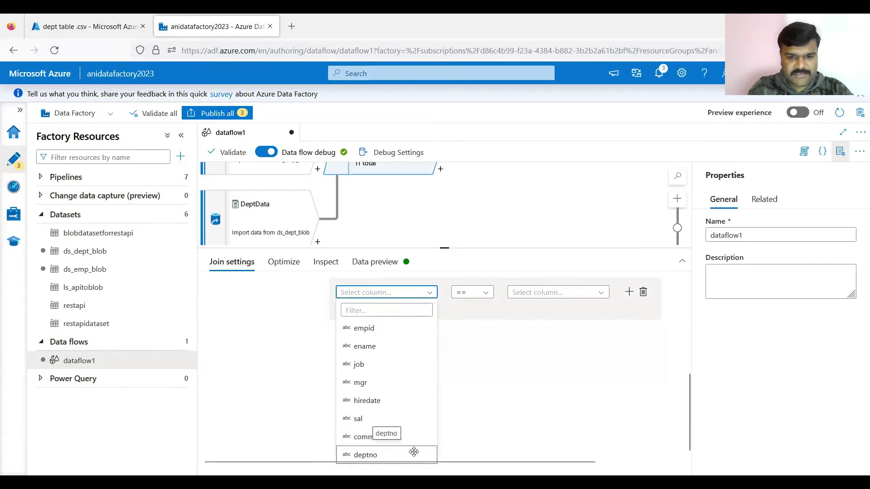
pyautogui.click(410, 455)
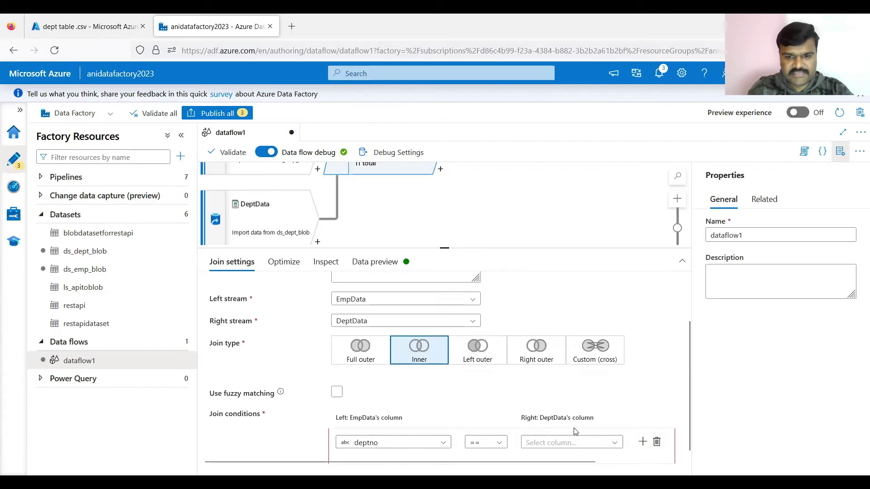
pyautogui.click(602, 446)
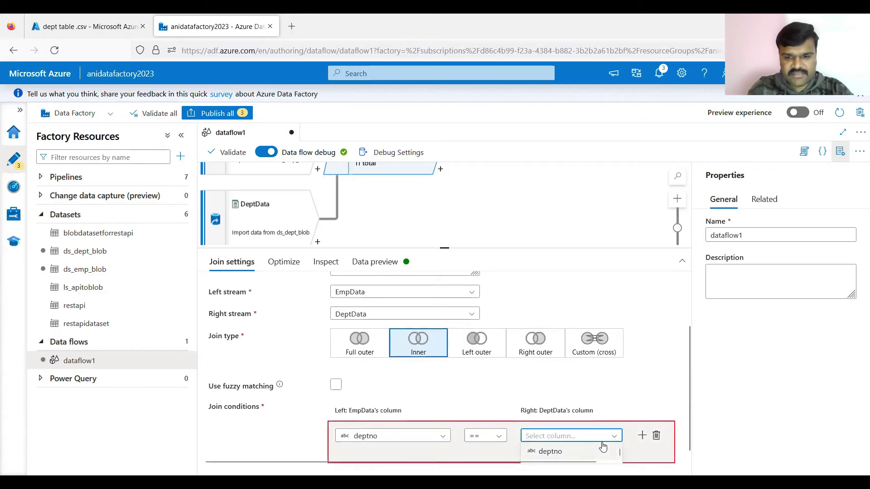
pyautogui.click(566, 453)
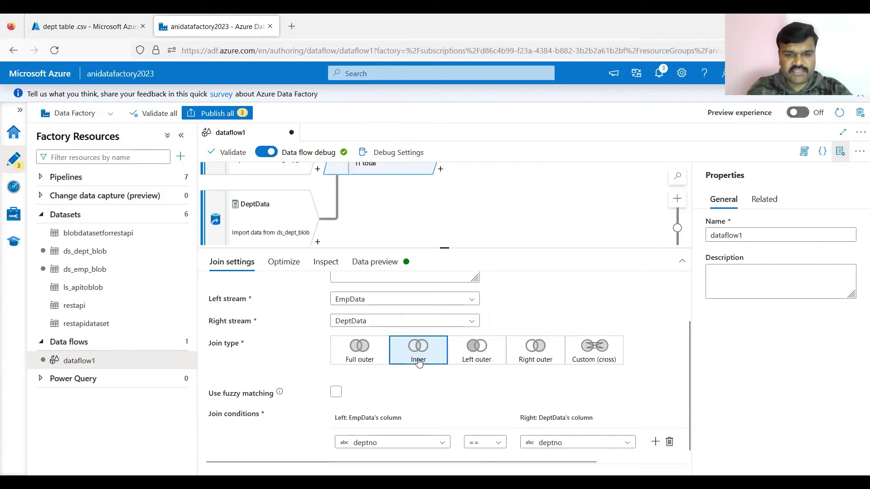
# - Refresh the join's data preview and hide the data flow's Properties pane
pyautogui.click(375, 262)
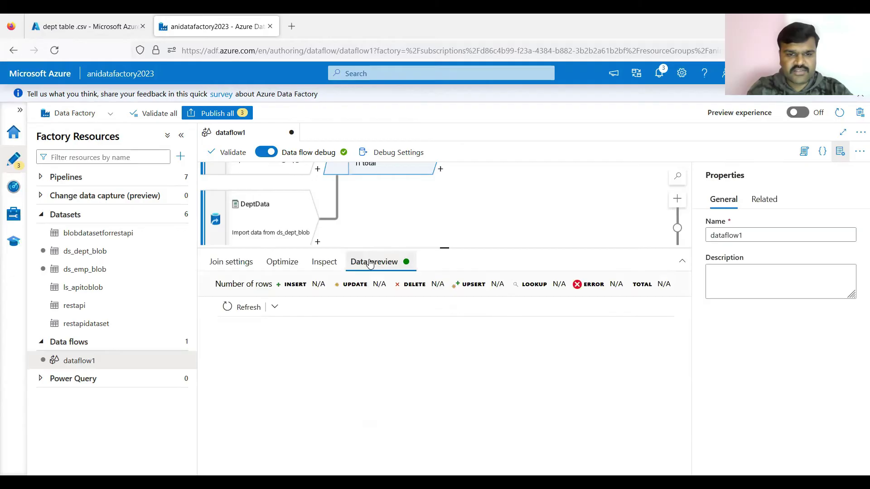
pyautogui.click(244, 307)
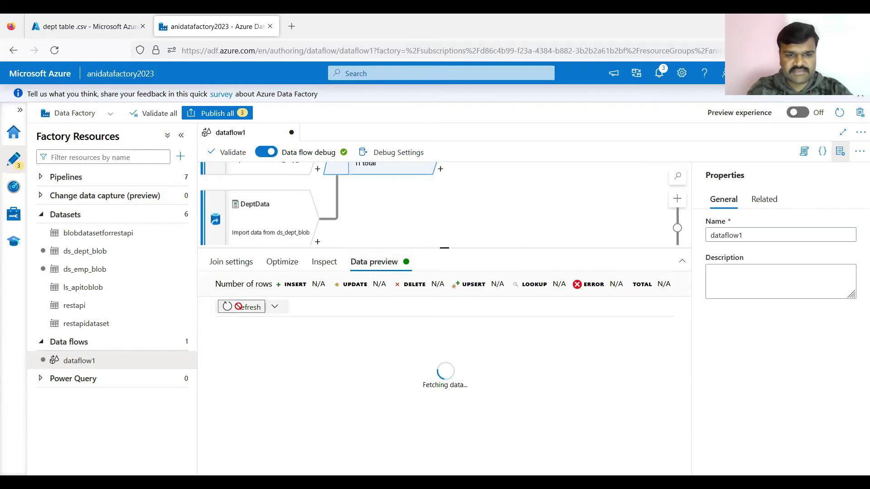
pyautogui.click(841, 156)
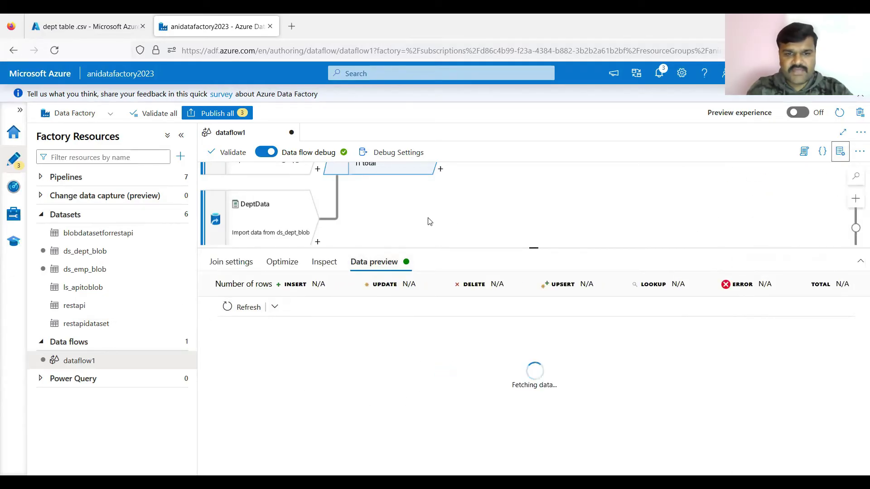
# - Open the contents of emp table .csv in the Azure portal and highlight lines 16 to 18 to inspect their deptno values
pyautogui.click(118, 17)
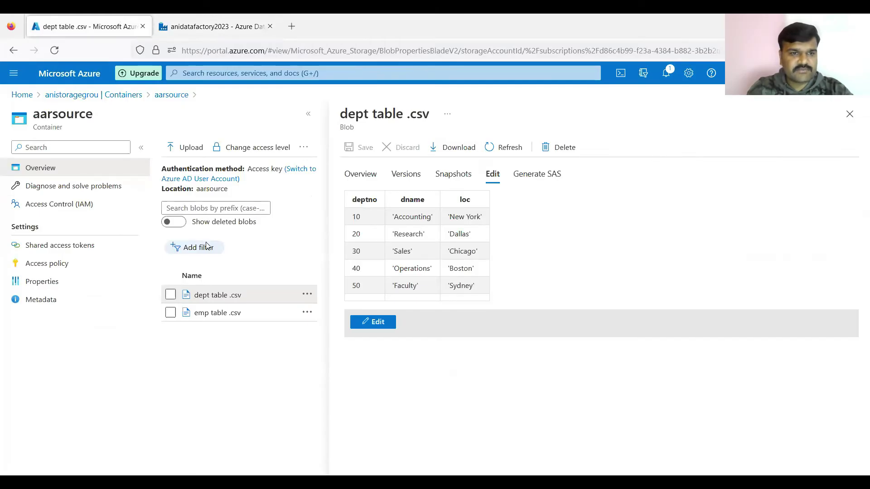
pyautogui.click(198, 314)
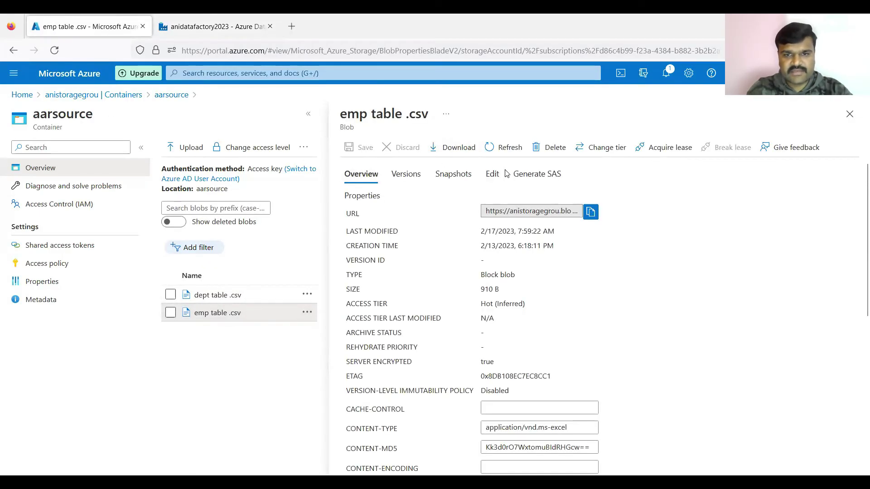
pyautogui.click(493, 176)
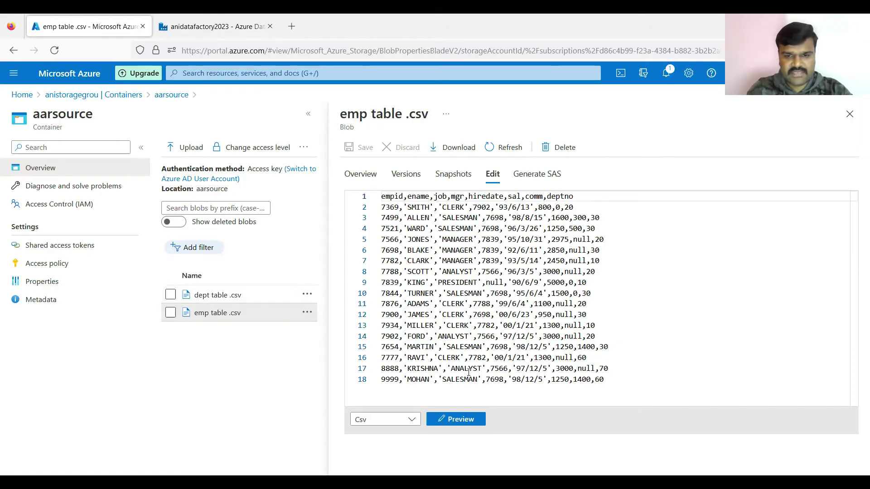
pyautogui.click(384, 356)
pyautogui.hotkey('shift', 'Down')
pyautogui.hotkey('shift', 'Down')
pyautogui.hotkey('shift', 'Down')
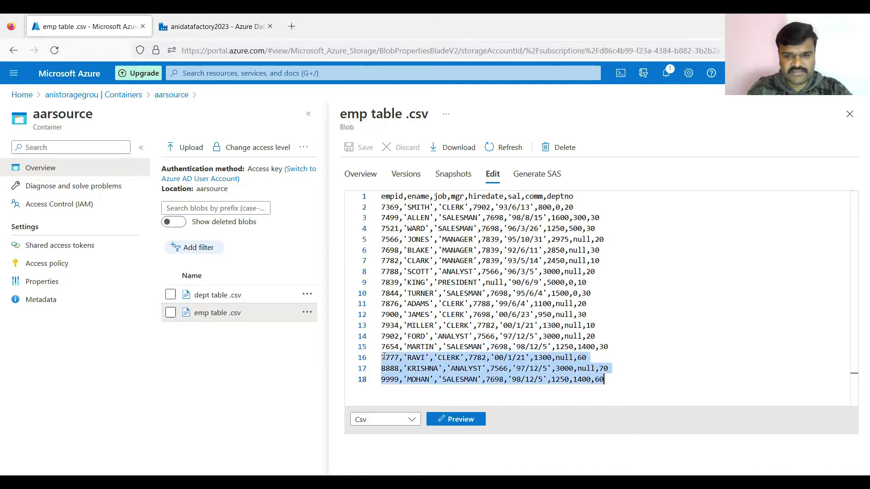
pyautogui.press('Up')
pyautogui.press('Up')
pyautogui.press('Up')
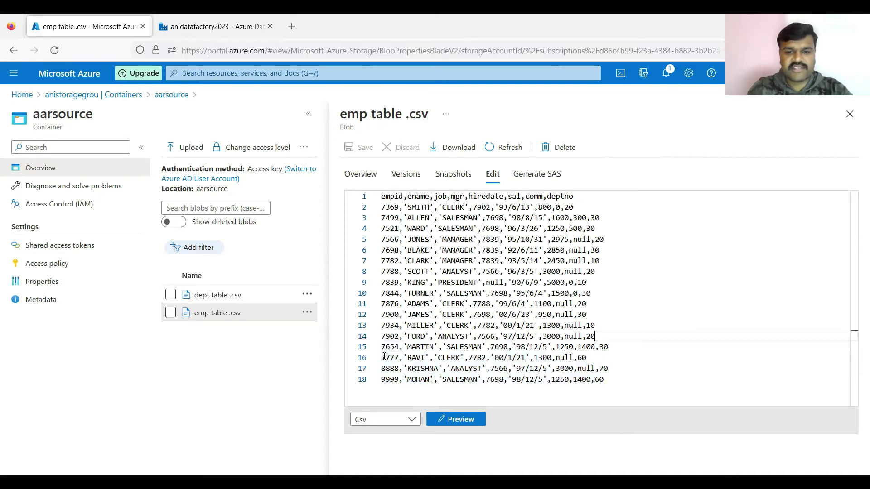
# - Highlight lines 2 to 15 of emp table .csv and compare them with the inserted-row count in the data factory's join preview
pyautogui.hotkey('shift', 'Home')
pyautogui.hotkey('shift', 'Up')
pyautogui.hotkey('shift', 'Up')
pyautogui.hotkey('shift', 'Up')
pyautogui.hotkey('shift', 'Up')
pyautogui.hotkey('shift', 'Up')
pyautogui.hotkey('shift', 'Up')
pyautogui.hotkey('shift', 'Up')
pyautogui.hotkey('shift', 'Up')
pyautogui.hotkey('shift', 'Up')
pyautogui.hotkey('shift', 'Up')
pyautogui.hotkey('shift', 'Up')
pyautogui.hotkey('shift', 'Up')
pyautogui.hotkey('shift', 'Up')
pyautogui.hotkey('shift', 'Up')
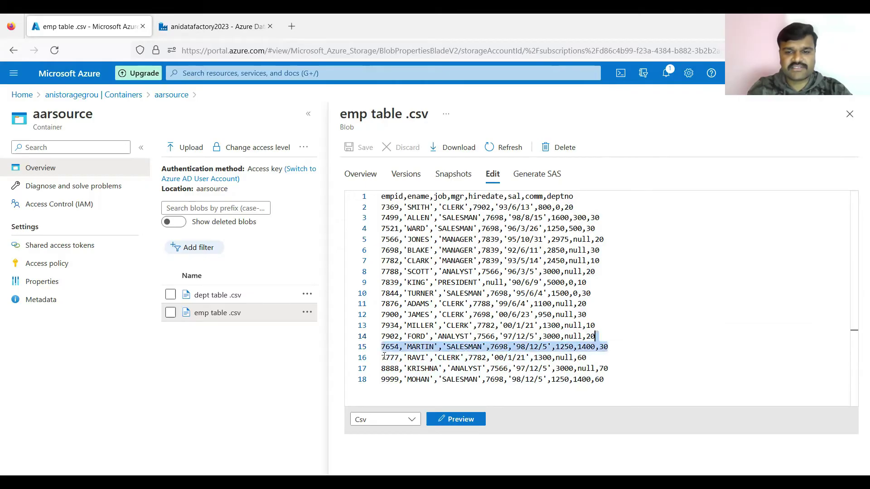
pyautogui.hotkey('shift', 'Down')
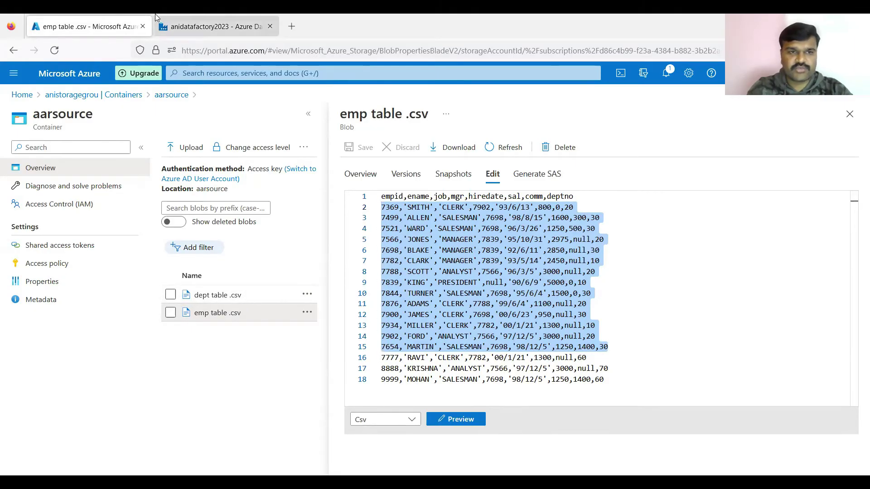
pyautogui.click(185, 18)
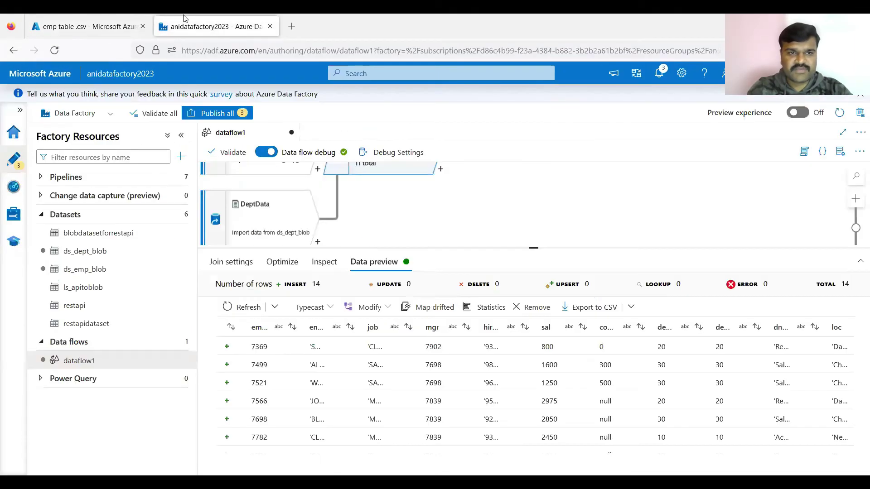
pyautogui.doubleClick(316, 284)
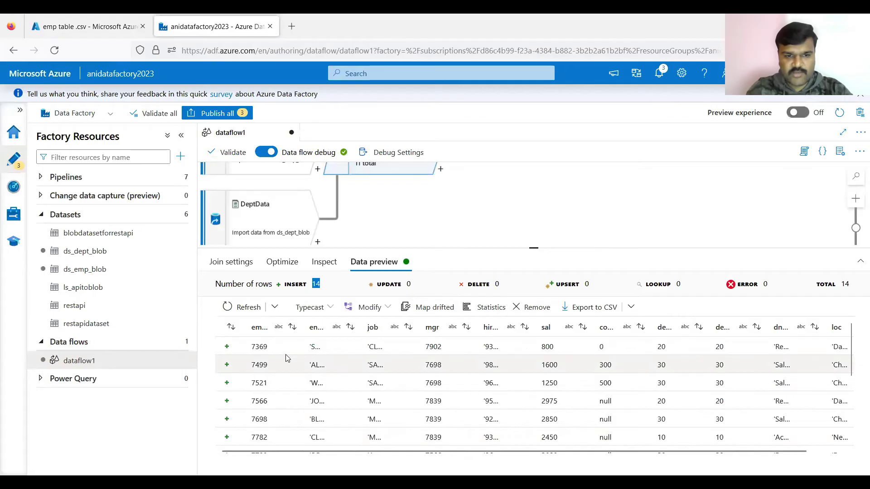
# - Review the header columns of emp table .csv and then of dept table .csv in the Azure portal
pyautogui.click(116, 27)
pyautogui.click(382, 196)
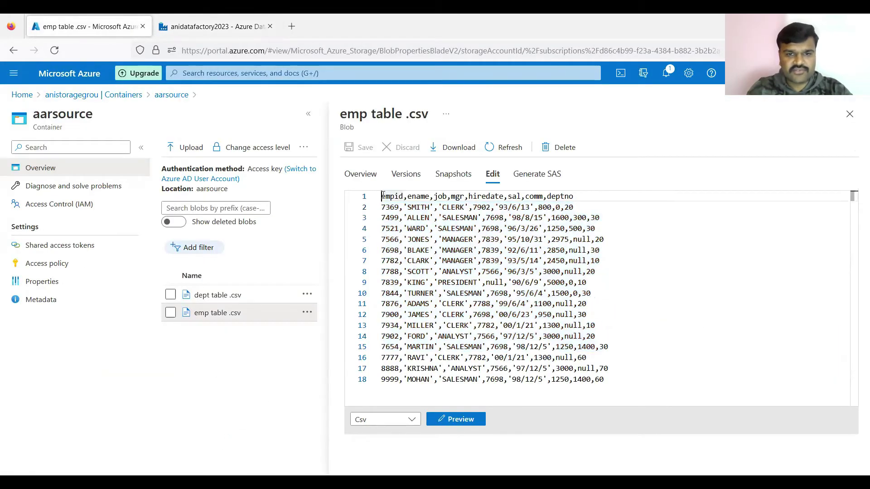
pyautogui.hotkey('shift', 'End')
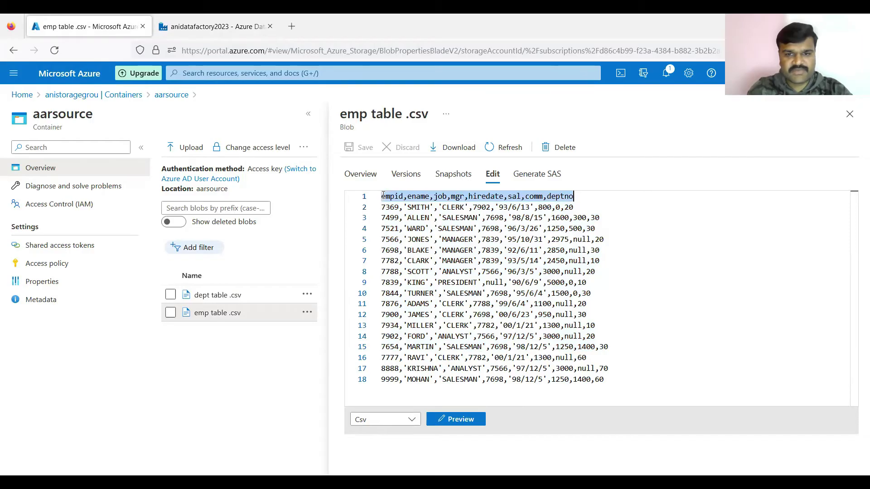
pyautogui.click(219, 295)
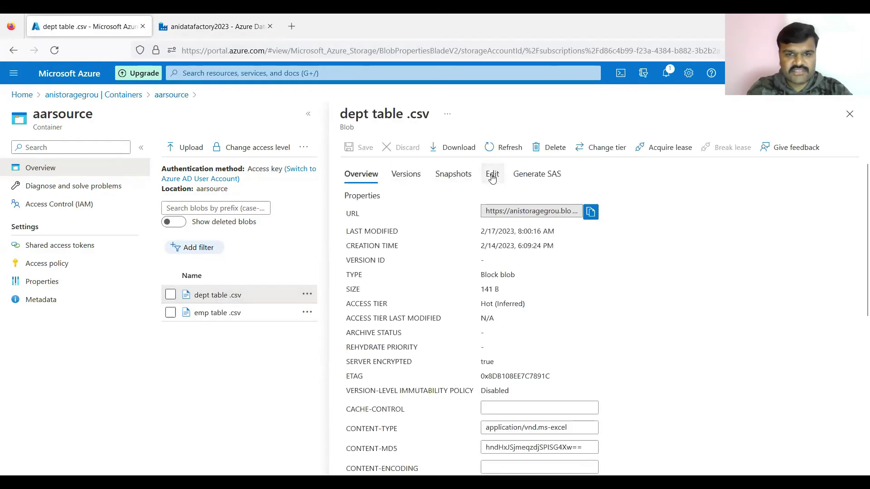
pyautogui.click(490, 174)
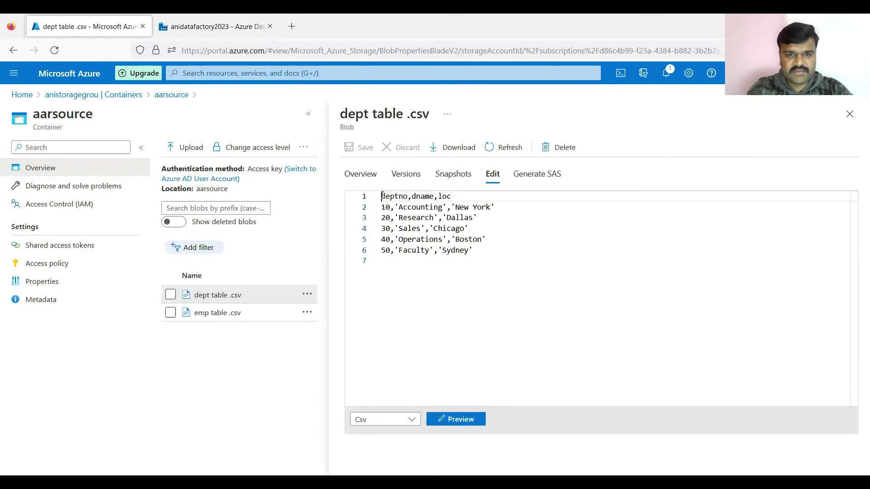
# - Return to the data factory and examine the joined columns and remaining rows of the inner join preview
pyautogui.click(201, 28)
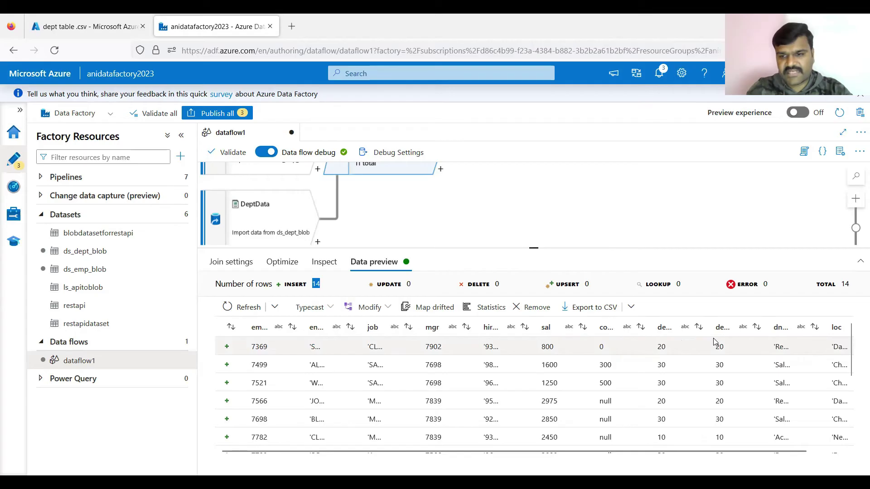
pyautogui.hscroll(2, 838, 335)
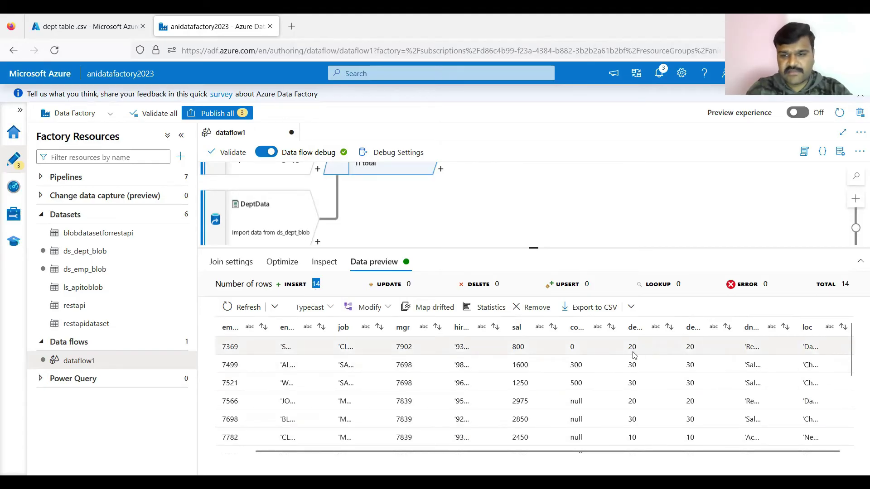
pyautogui.scroll(-3, 645, 407)
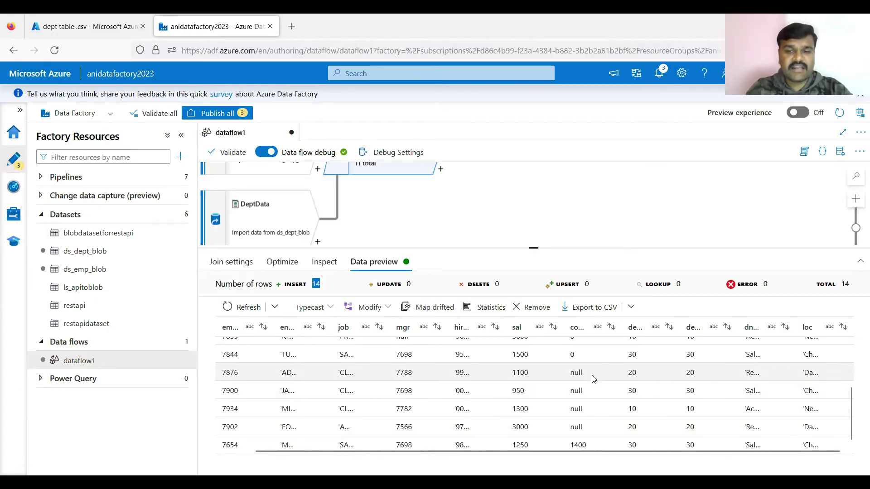
# - Change the join type from Inner to Left outer
pyautogui.click(231, 263)
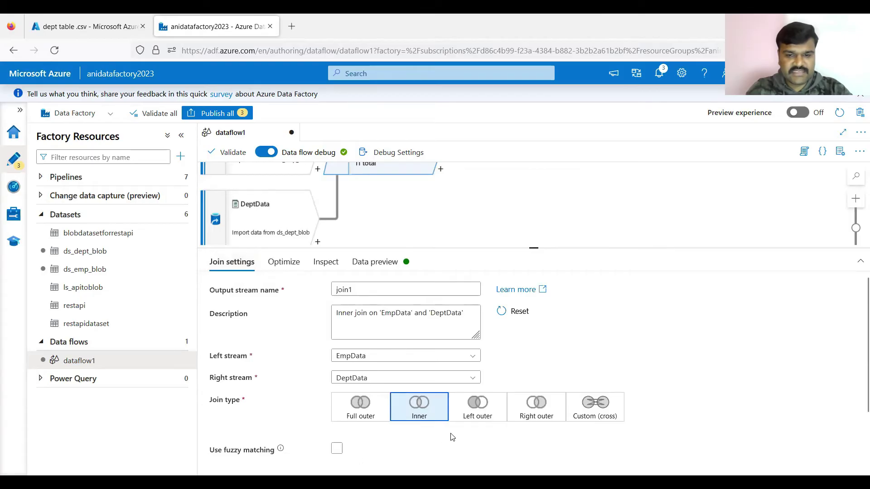
pyautogui.click(484, 422)
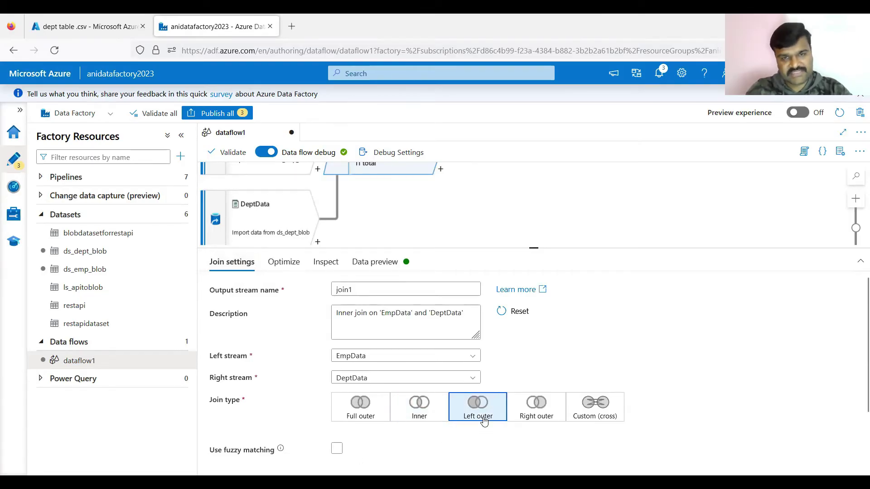
# - Open emp table .csv for viewing in the Azure portal and highlight the employee rows on lines 2 to 15
pyautogui.click(86, 27)
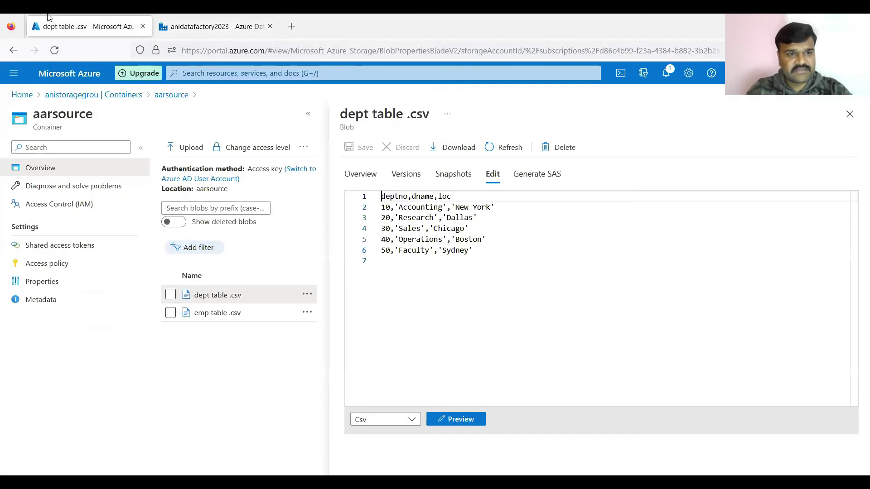
pyautogui.click(220, 313)
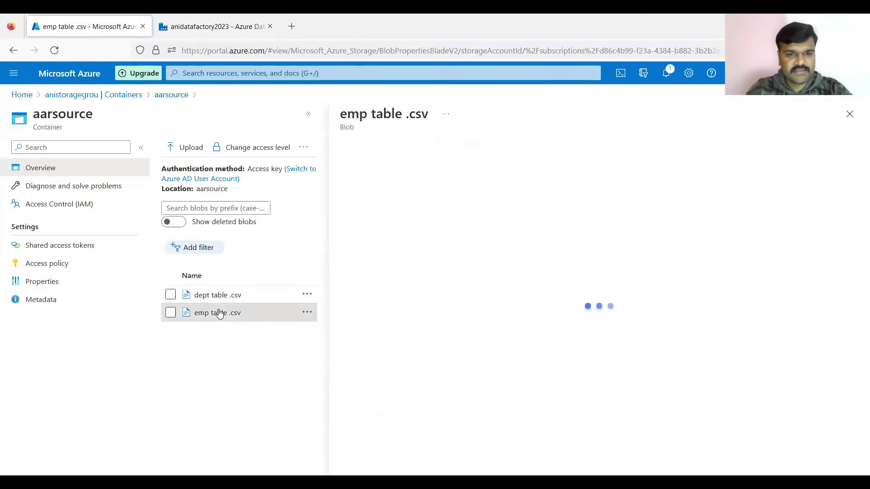
pyautogui.click(492, 174)
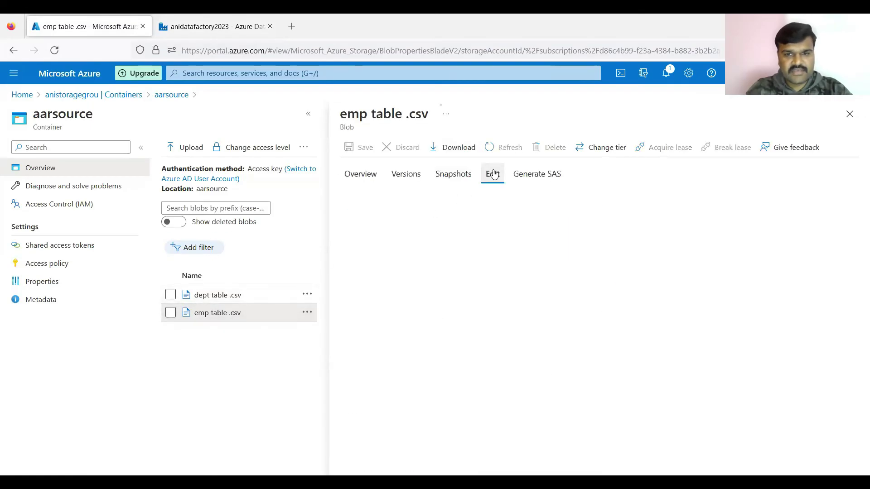
pyautogui.click(609, 344)
pyautogui.moveTo(609, 344); pyautogui.dragTo(378, 211)
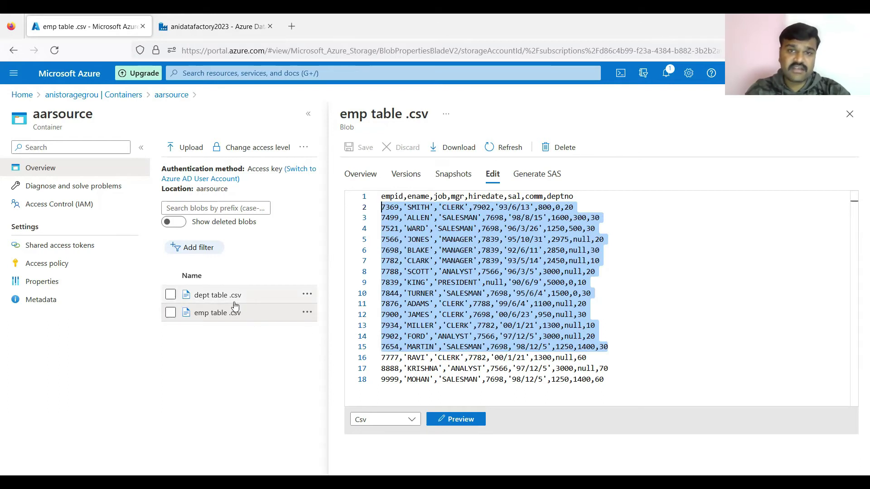
# - Refresh the left outer join's data preview in the data factory and check its inserted-row count and unmatched employee rows
pyautogui.click(213, 26)
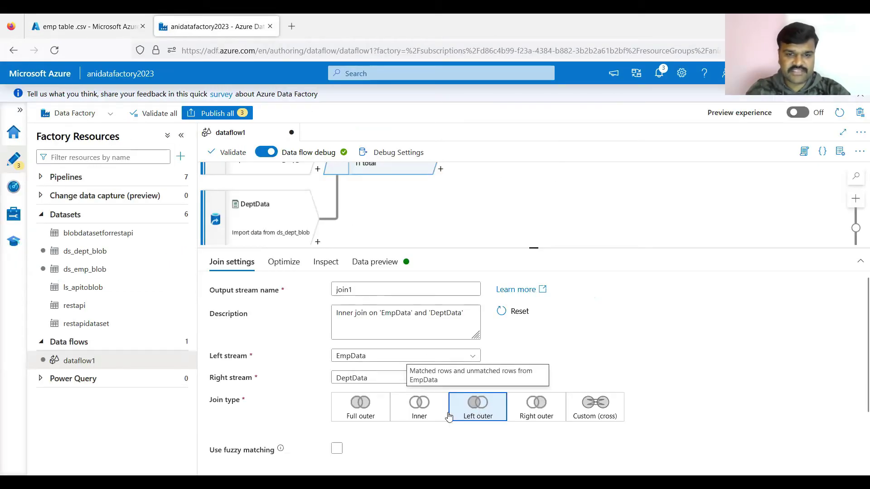
pyautogui.click(373, 263)
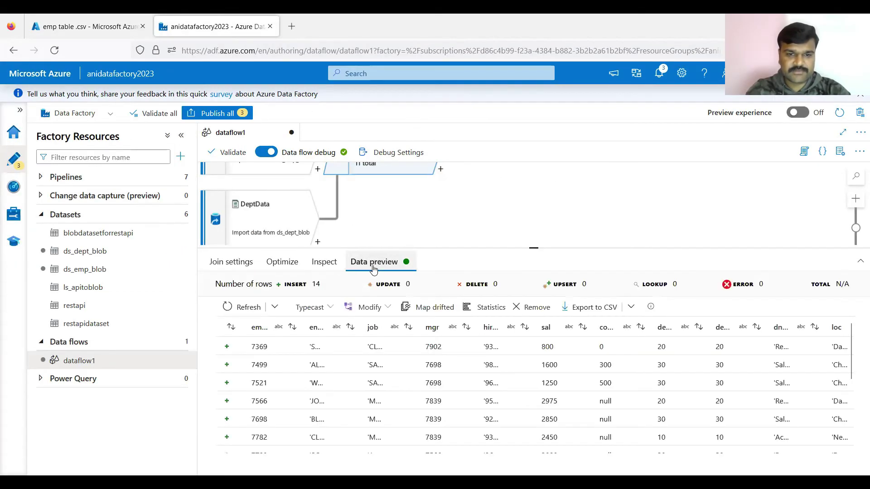
pyautogui.click(242, 307)
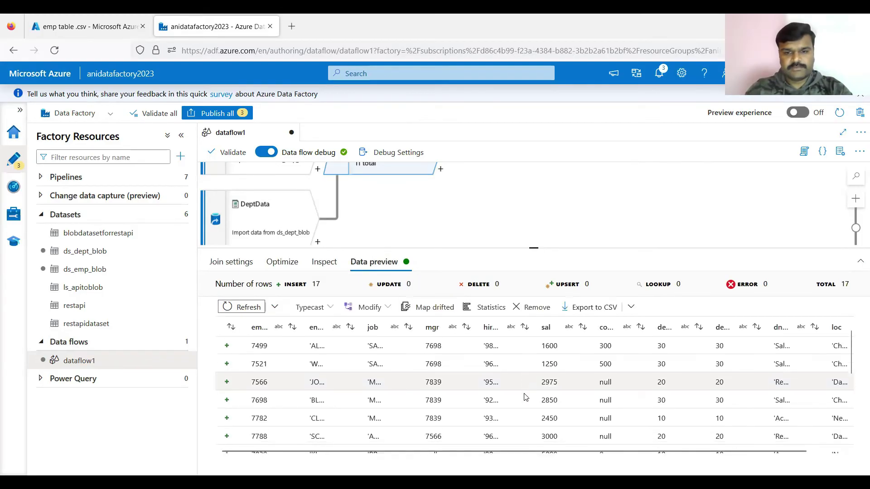
pyautogui.doubleClick(316, 283)
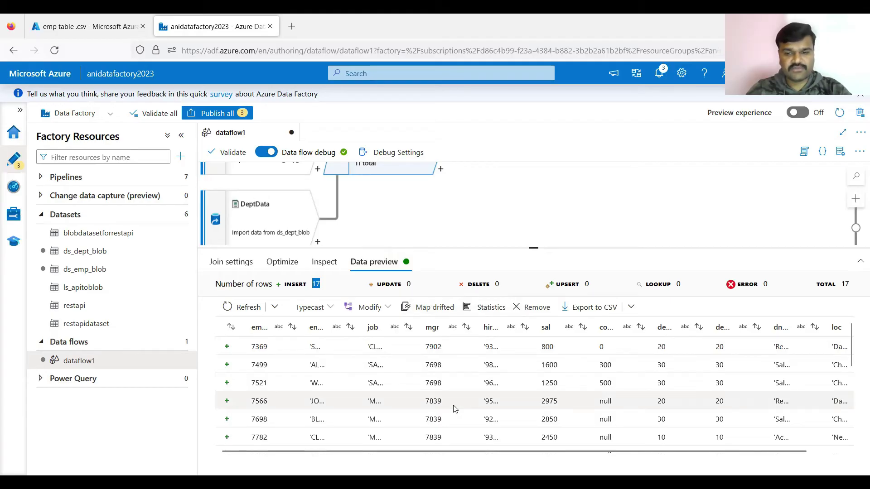
pyautogui.scroll(-3, 455, 408)
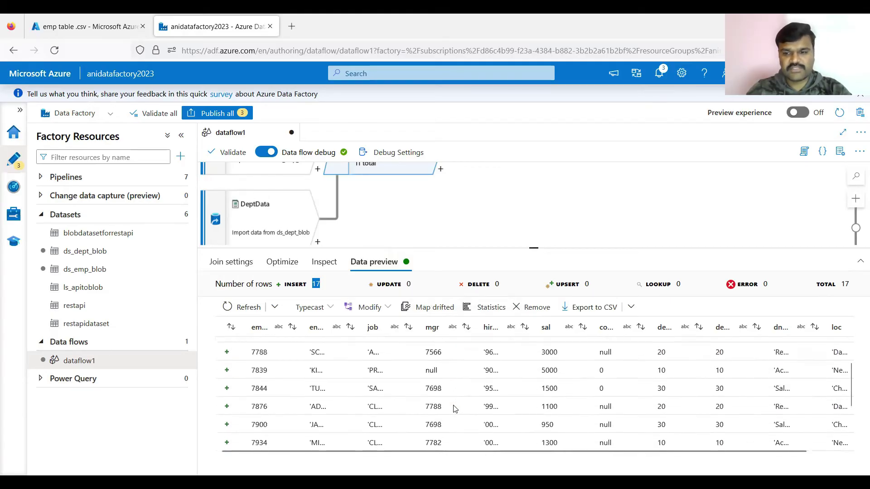
pyautogui.scroll(-3, 455, 409)
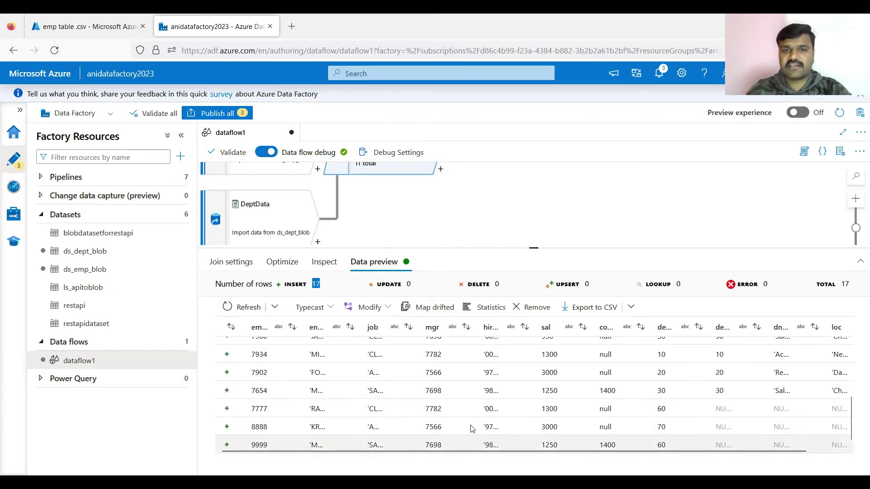
# - Examine the department columns of the unmatched employee rows in the left outer join preview and sort the rows by the department's deptno
pyautogui.hscroll(1, 634, 417)
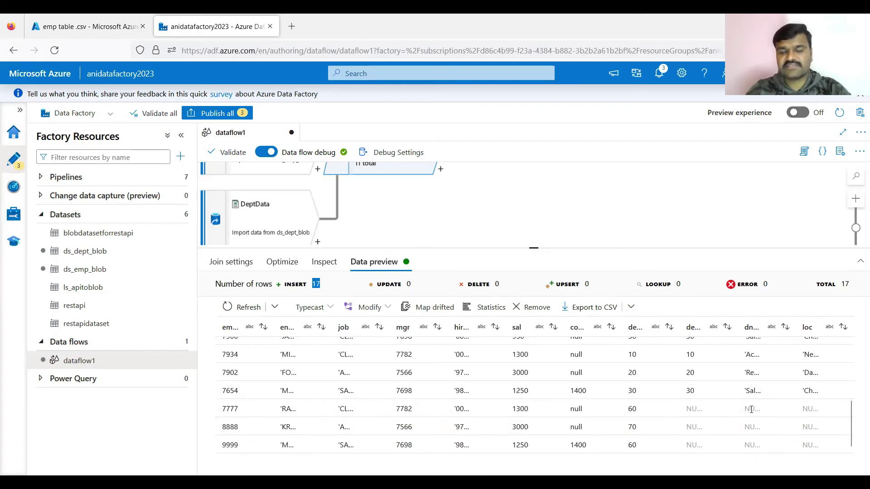
pyautogui.moveTo(736, 327); pyautogui.dragTo(763, 328)
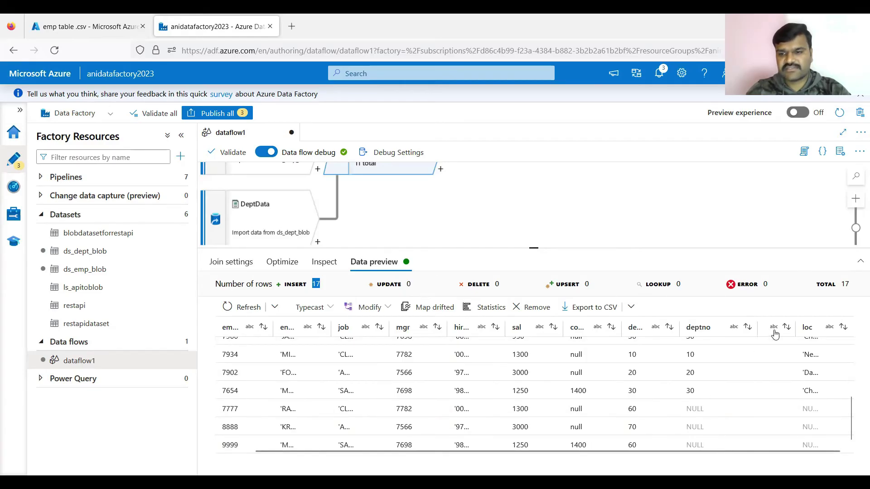
pyautogui.click(742, 330)
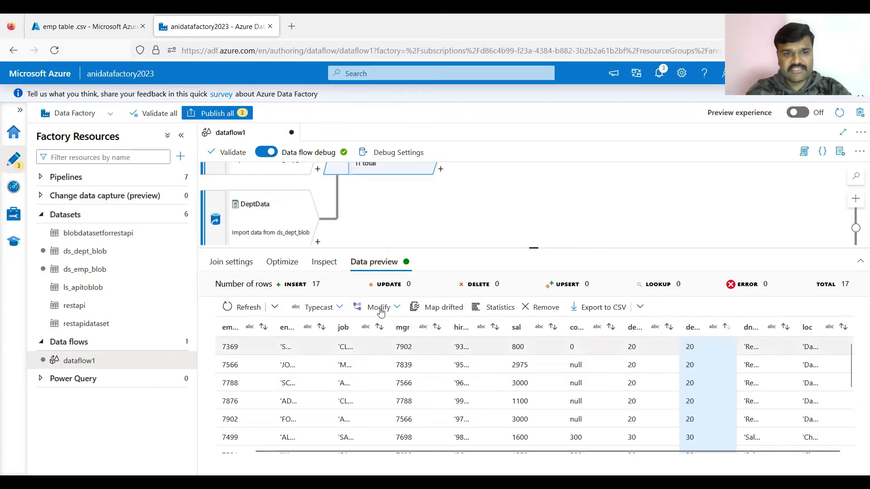
# - Change the join type of join1 to Right outer
pyautogui.click(231, 262)
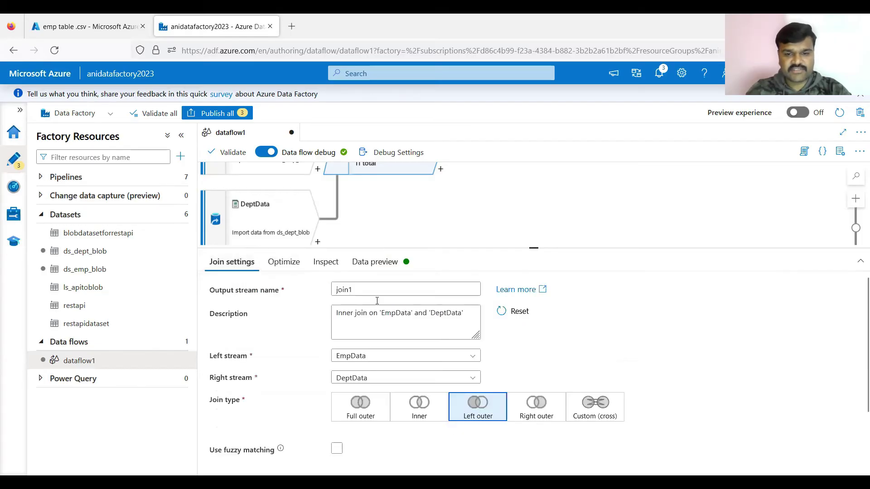
pyautogui.click(535, 418)
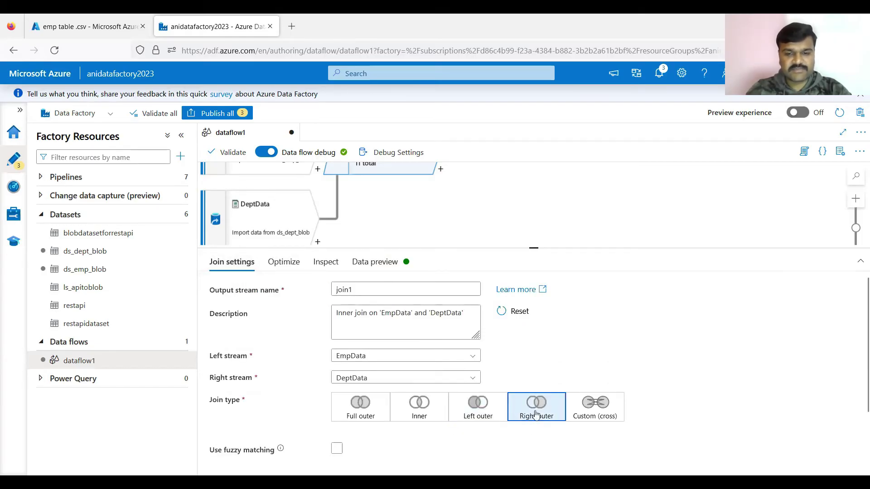
# - Open dept table .csv for viewing in the Azure portal, highlight departments 40 and 50, and compare with the Right outer join option's description
pyautogui.click(95, 20)
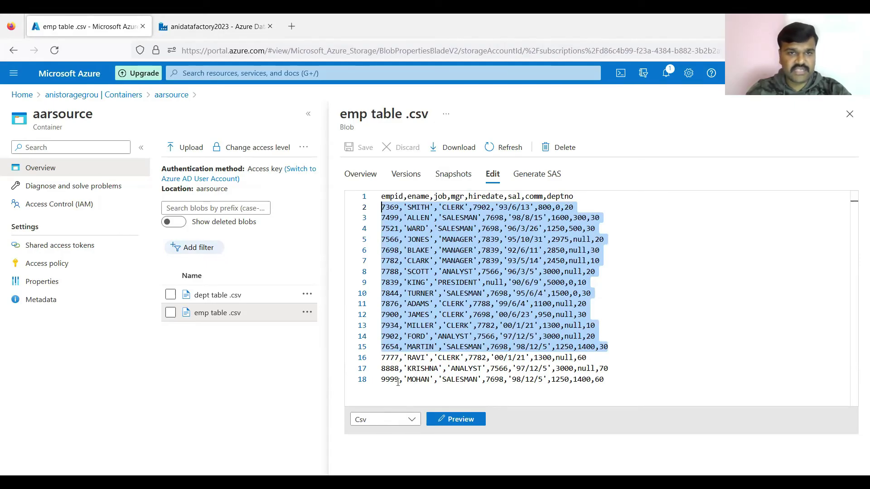
pyautogui.click(217, 296)
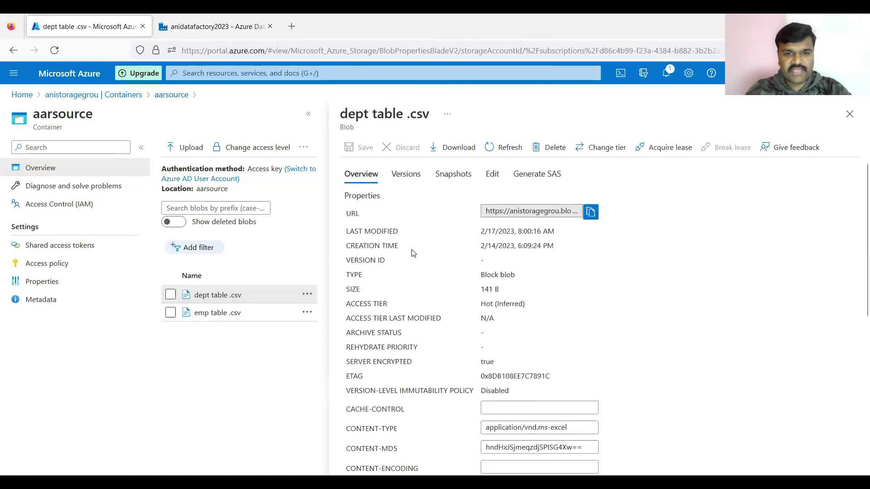
pyautogui.click(488, 174)
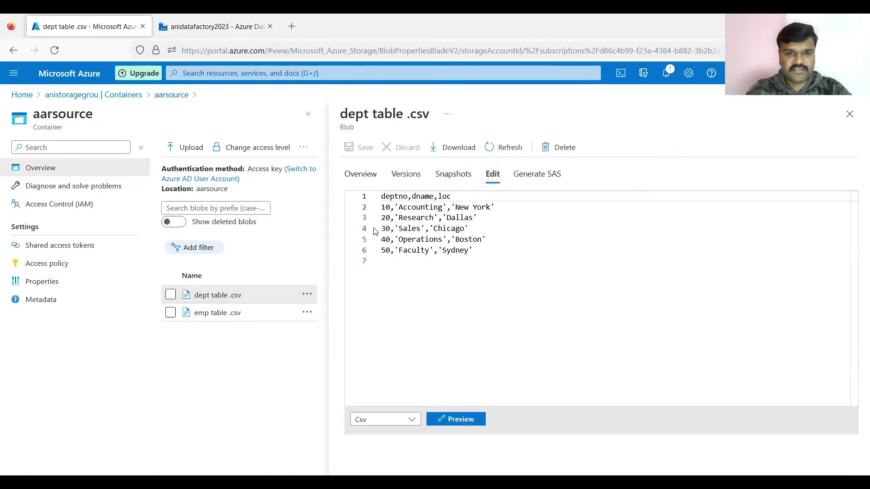
pyautogui.moveTo(383, 239); pyautogui.dragTo(481, 252)
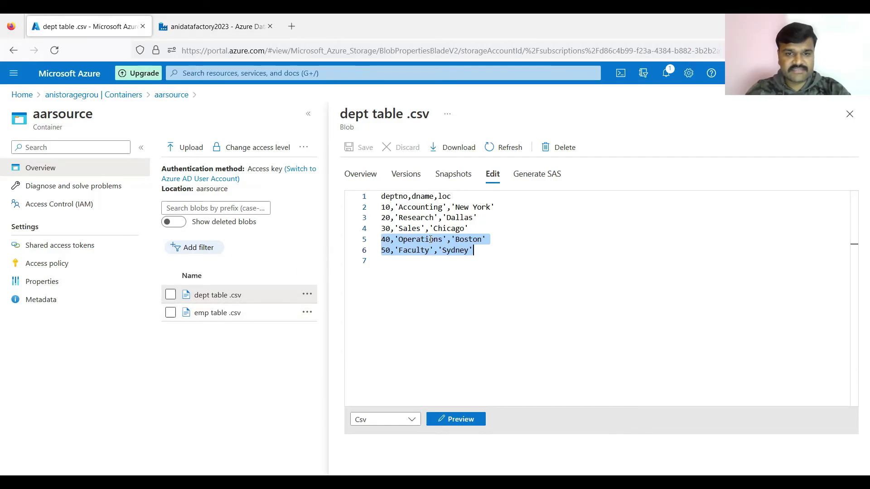
pyautogui.click(232, 28)
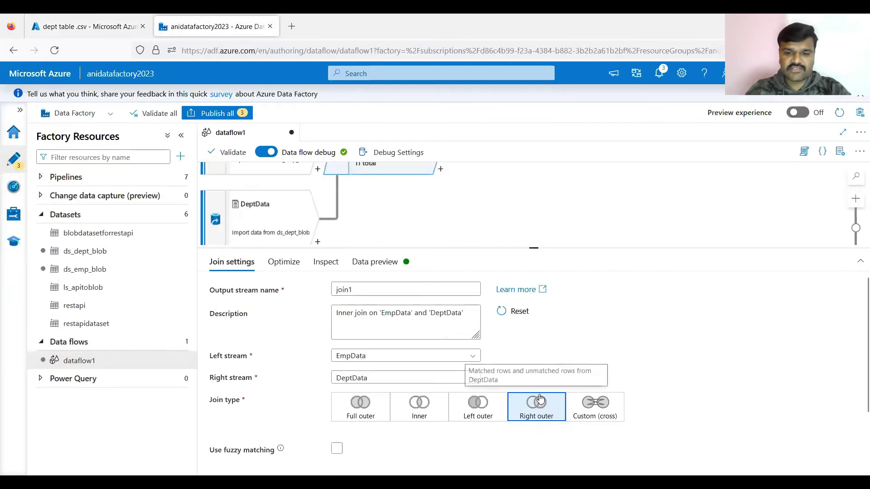
pyautogui.click(98, 23)
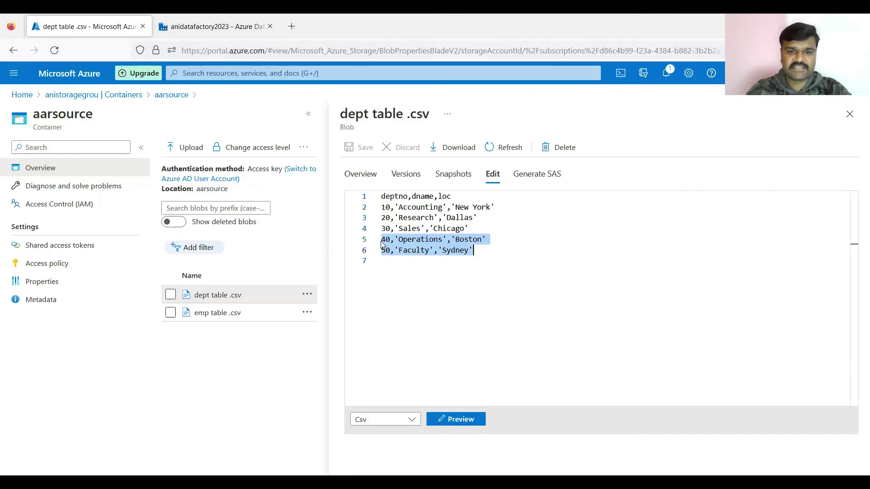
# - Refresh the right outer join's data preview in the data factory and check its inserted-row count and unmatched department rows
pyautogui.click(181, 26)
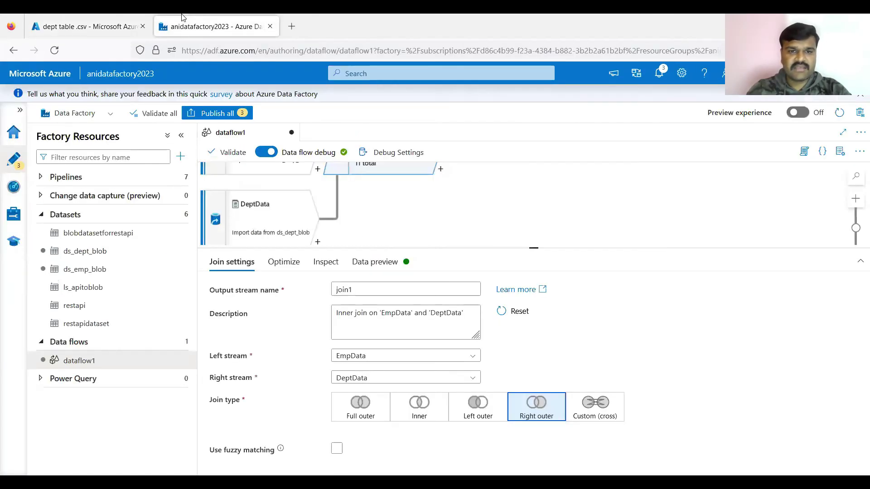
pyautogui.click(363, 262)
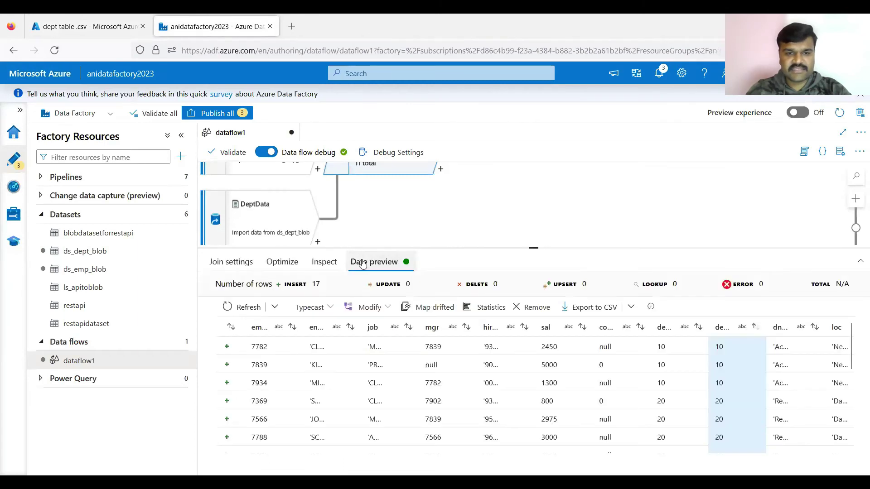
pyautogui.click(242, 307)
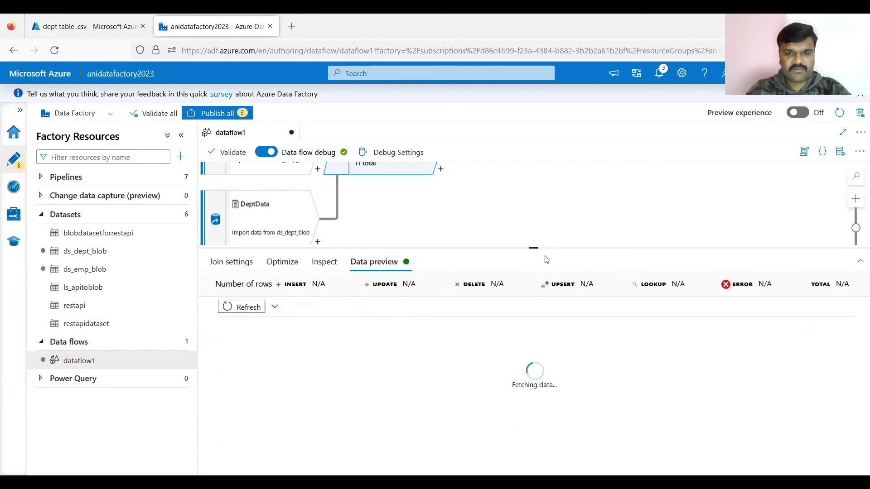
pyautogui.moveTo(534, 248); pyautogui.dragTo(535, 215)
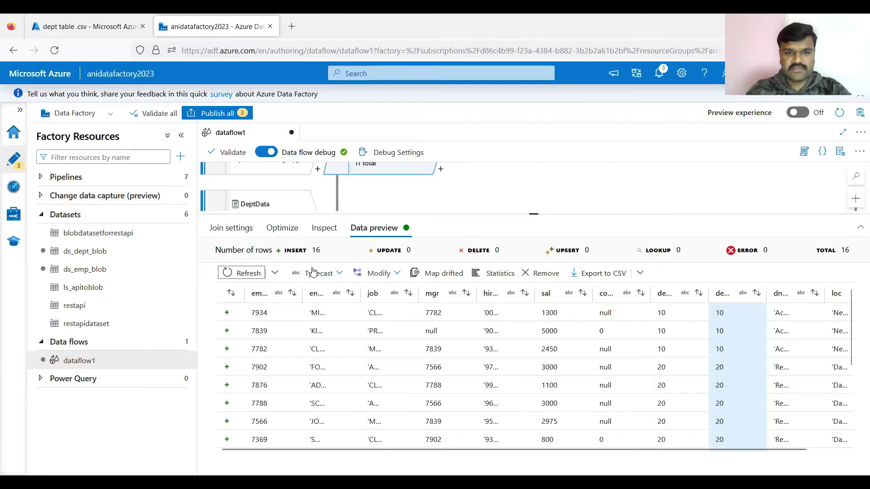
pyautogui.doubleClick(316, 250)
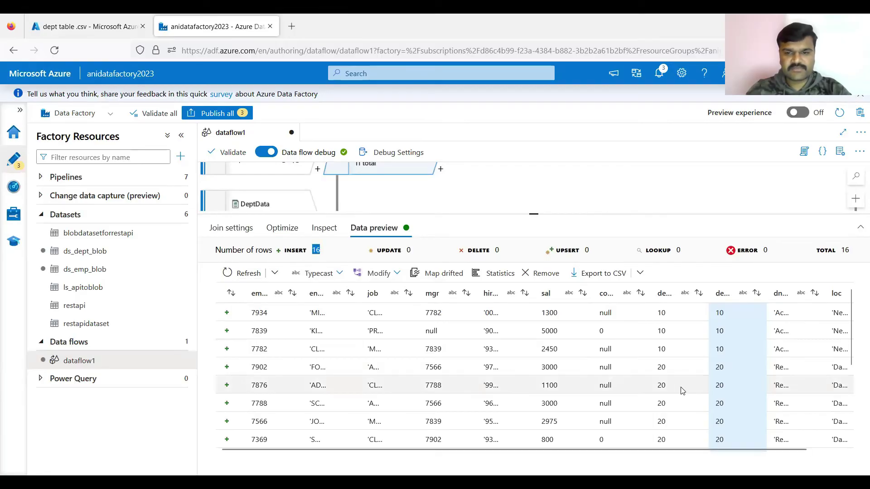
pyautogui.hscroll(1, 683, 390)
pyautogui.scroll(-3, 682, 393)
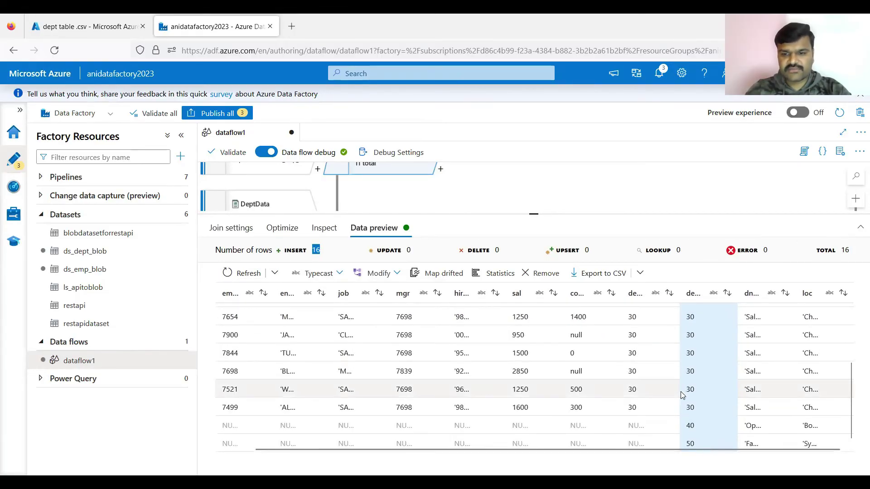
pyautogui.click(697, 426)
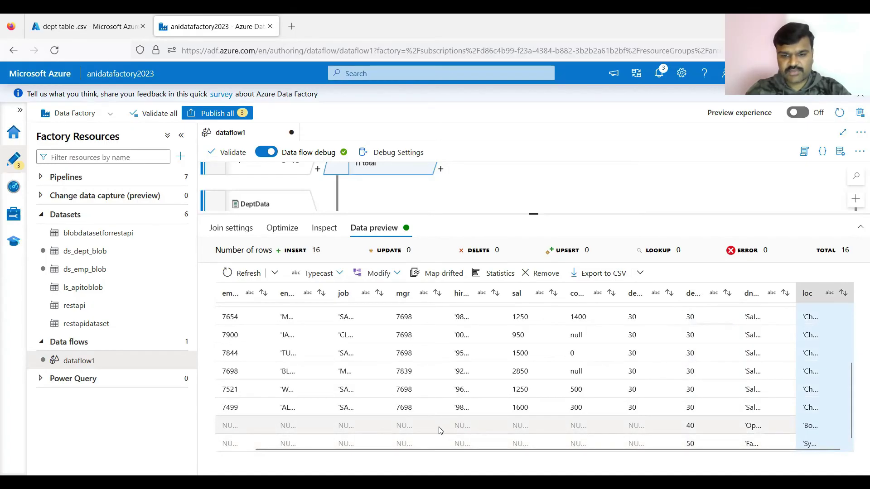
pyautogui.hscroll(-1, 439, 431)
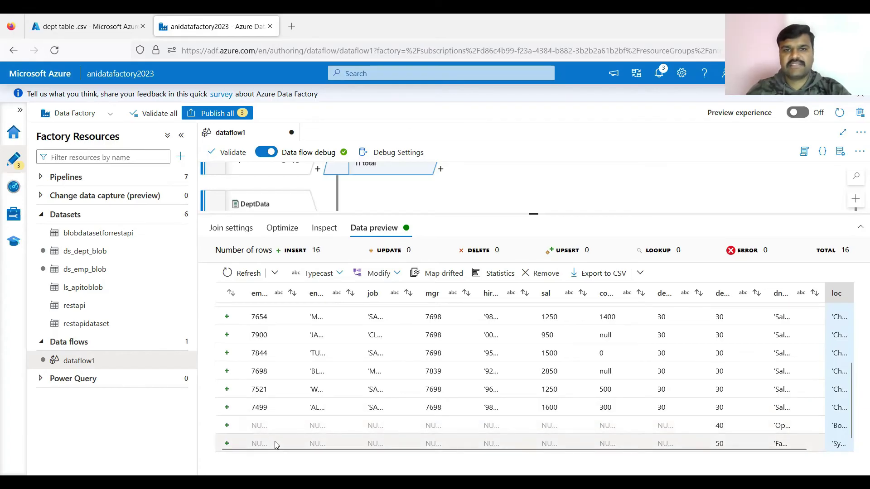
# - Change the join type of join1 to Full outer and refresh its data preview
pyautogui.click(236, 231)
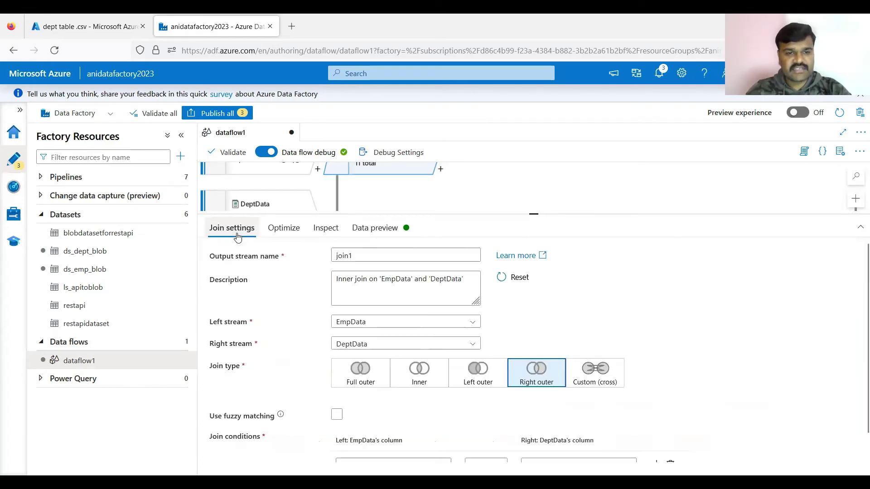
pyautogui.click(360, 380)
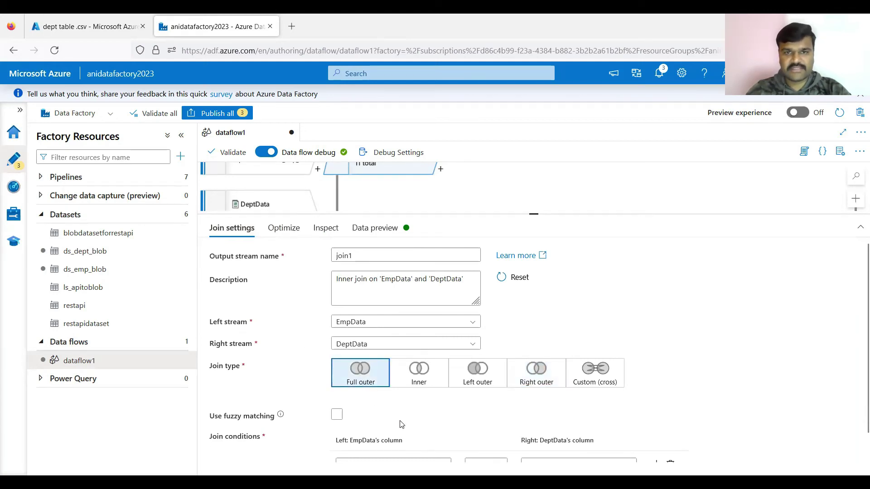
pyautogui.scroll(-1, 402, 425)
pyautogui.scroll(1, 399, 421)
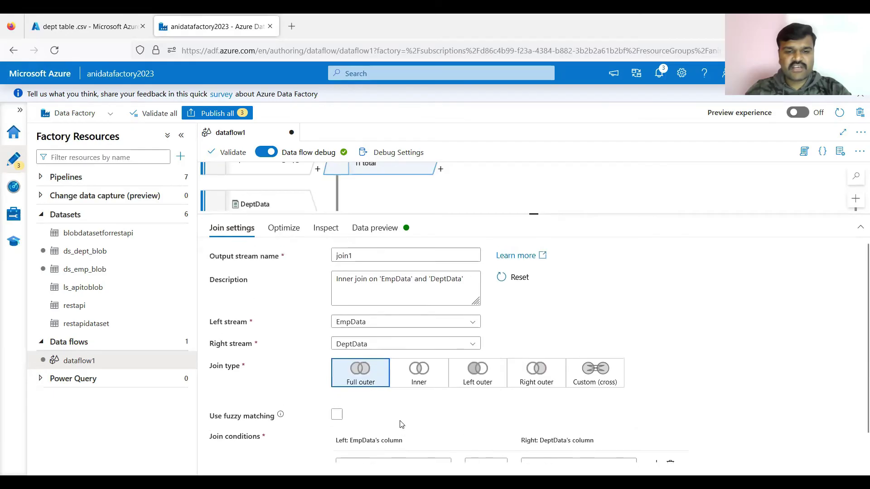
pyautogui.click(376, 228)
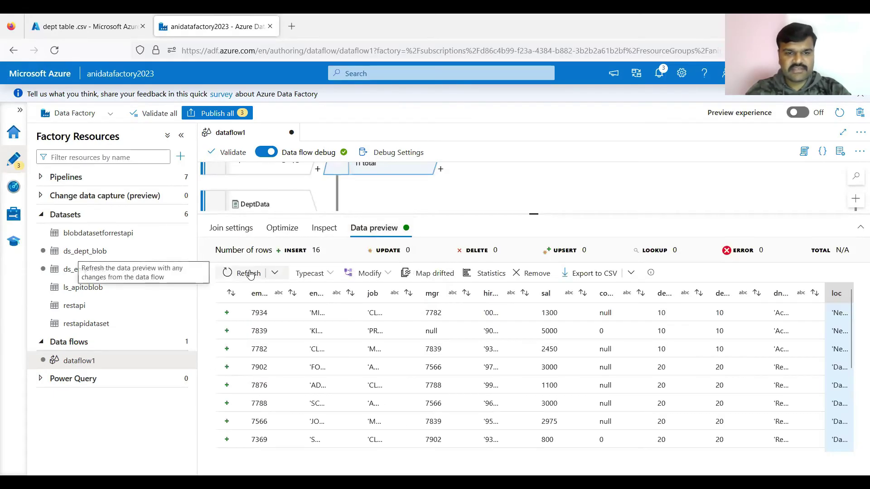
pyautogui.click(250, 274)
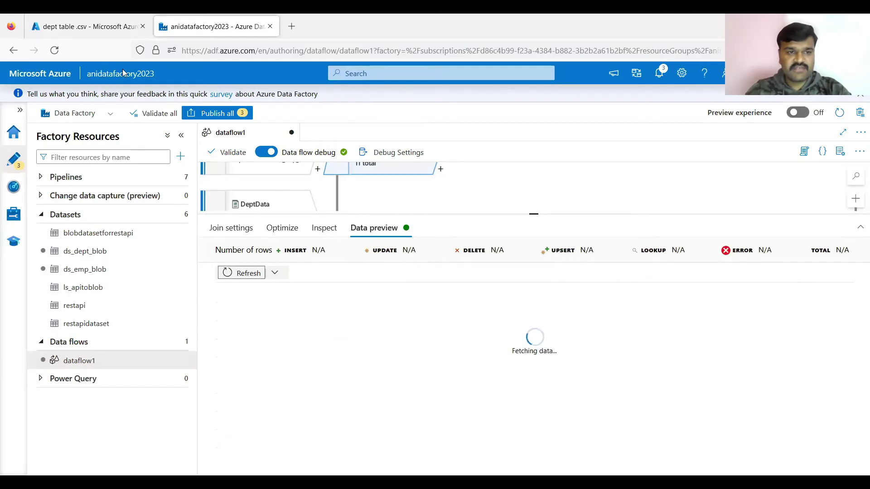
# - Open the contents of emp table .csv in the Azure portal to review the employee rows
pyautogui.click(116, 28)
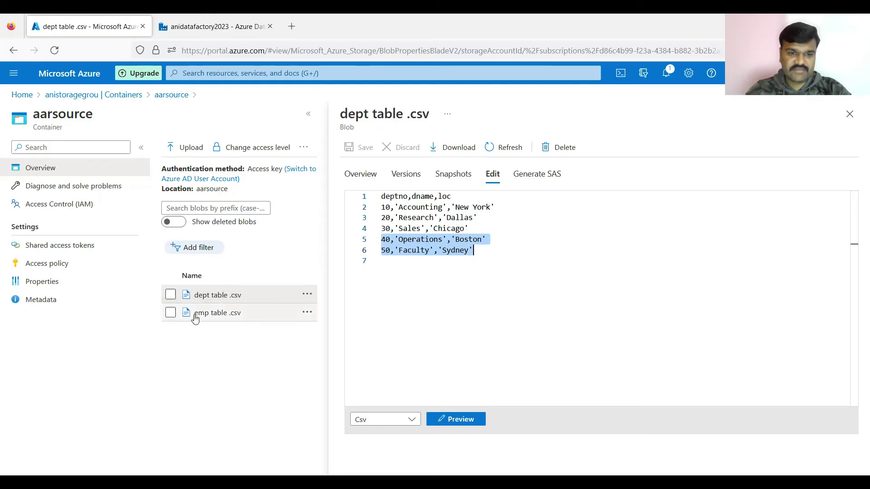
pyautogui.click(209, 315)
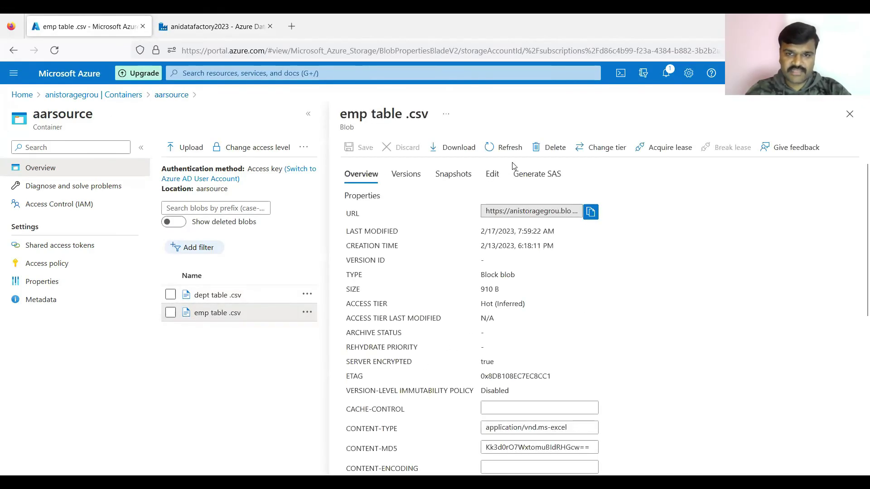
pyautogui.click(493, 177)
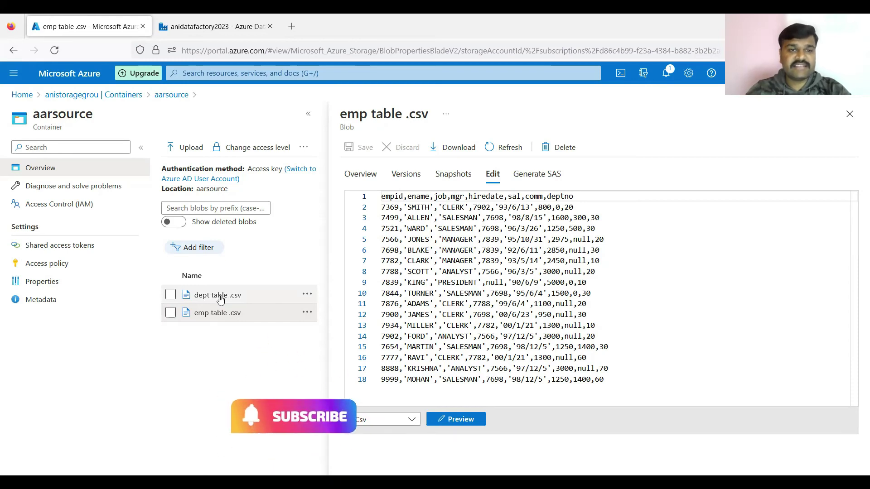
# - Return to the data factory and examine the full outer join preview's inserted-row count and the unmatched rows from both sources
pyautogui.click(235, 28)
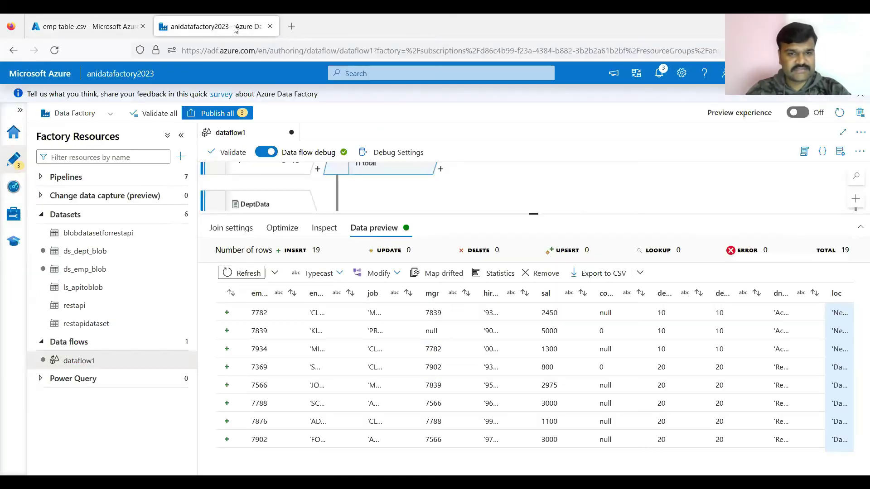
pyautogui.doubleClick(315, 250)
pyautogui.scroll(-5, 539, 373)
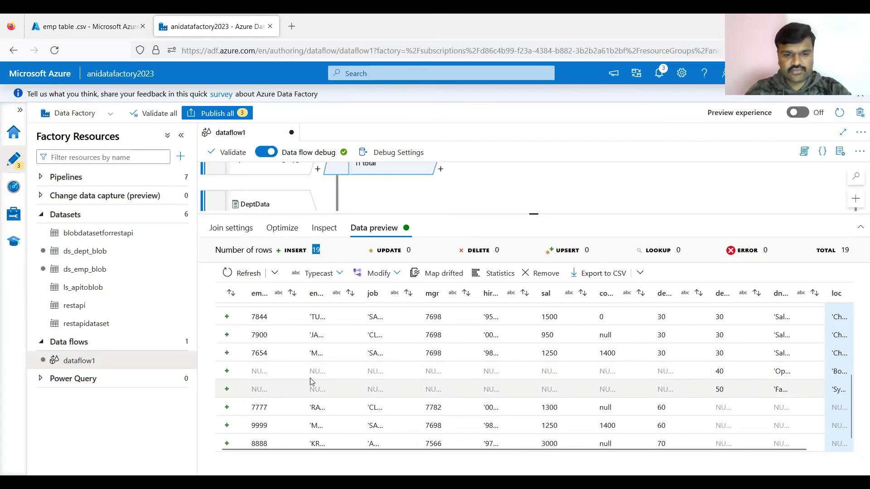
pyautogui.hscroll(1, 412, 386)
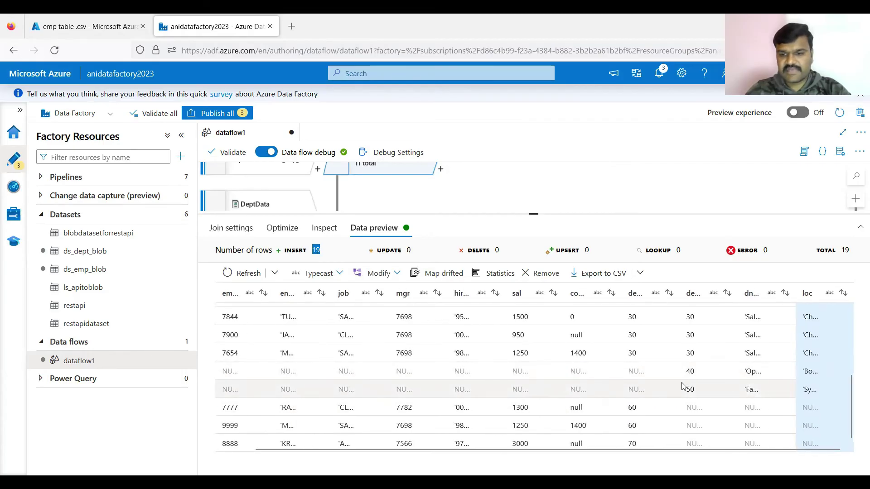
pyautogui.hscroll(-1, 525, 417)
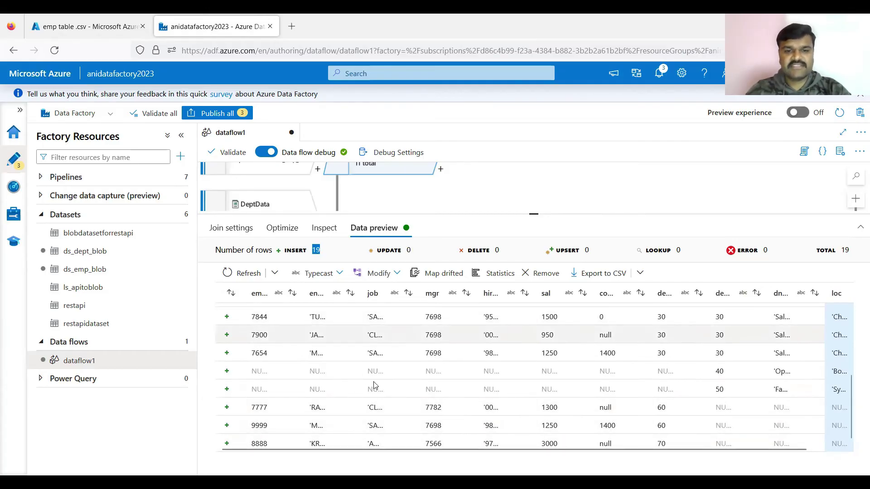
pyautogui.scroll(3, 390, 372)
pyautogui.scroll(3, 392, 371)
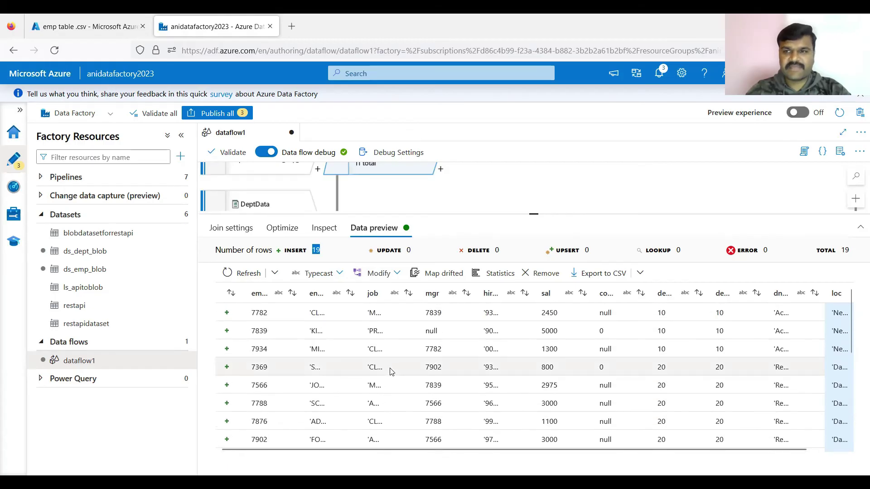
# - Enlarge the data flow canvas to show both sources and the join, and deselect join1
pyautogui.scroll(2, 485, 186)
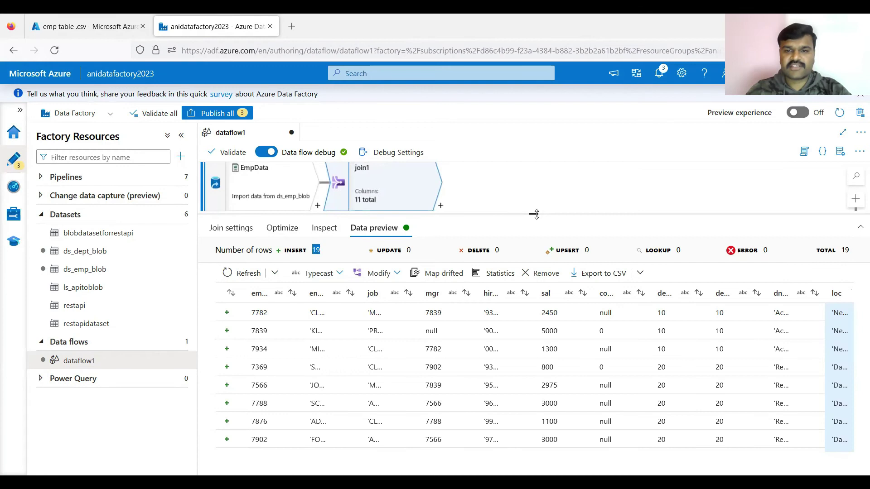
pyautogui.moveTo(535, 214); pyautogui.dragTo(534, 294)
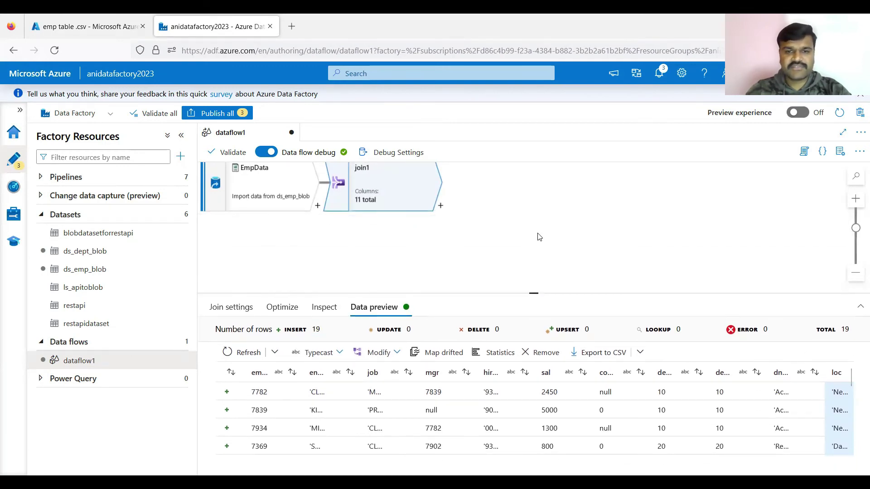
pyautogui.click(570, 197)
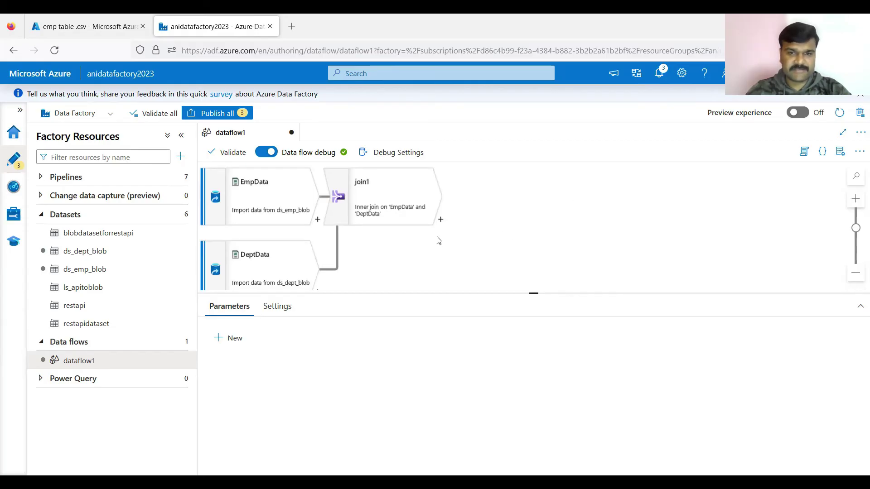
# - Add a sink transformation to the output of join1
pyautogui.click(441, 220)
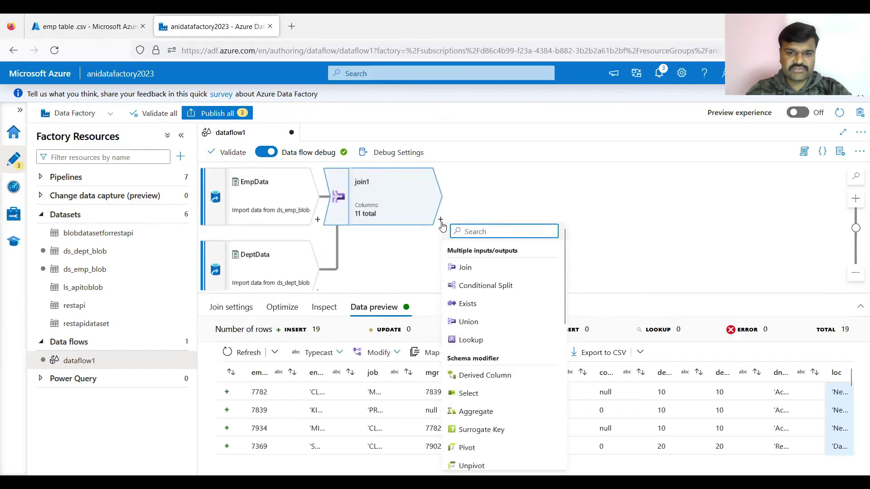
pyautogui.write('sin')
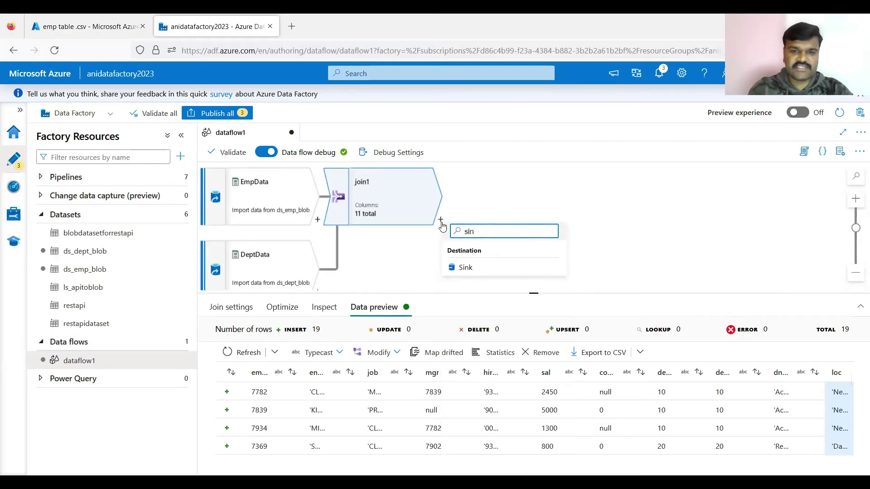
pyautogui.click(498, 267)
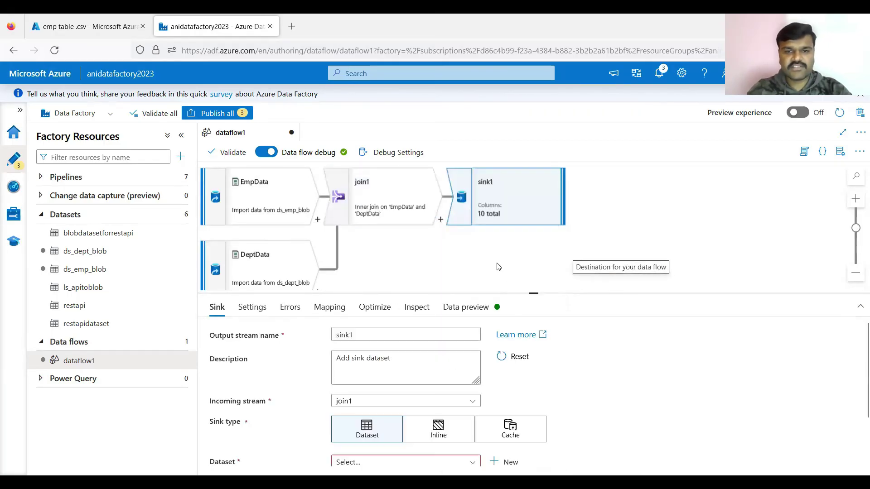
# - Start a new sink dataset stored in Azure Blob Storage with the DelimitedText format
pyautogui.click(497, 463)
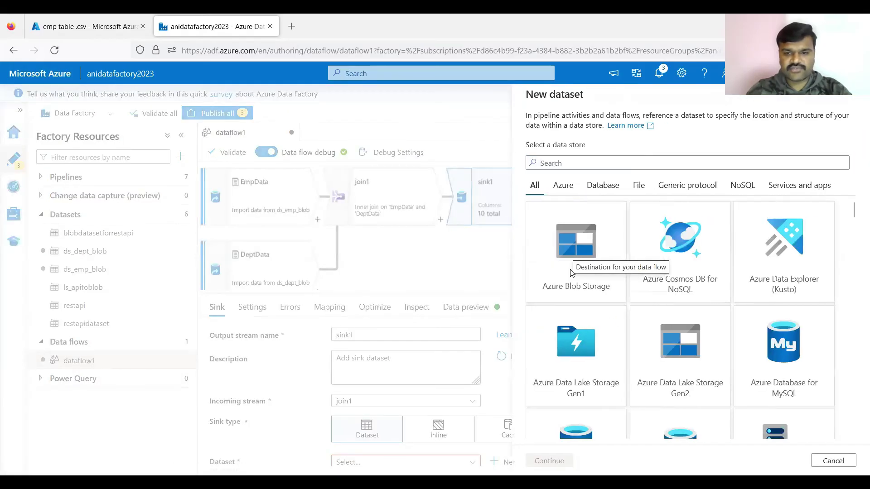
pyautogui.click(571, 272)
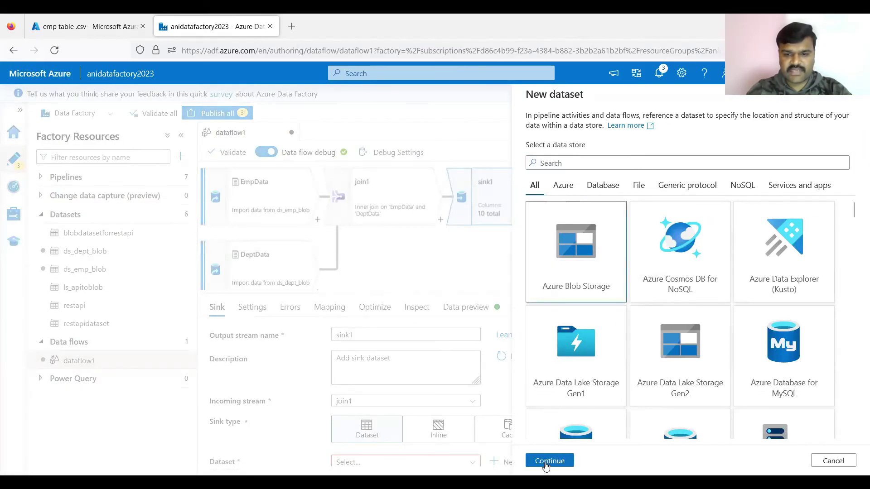
pyautogui.click(546, 461)
pyautogui.click(659, 222)
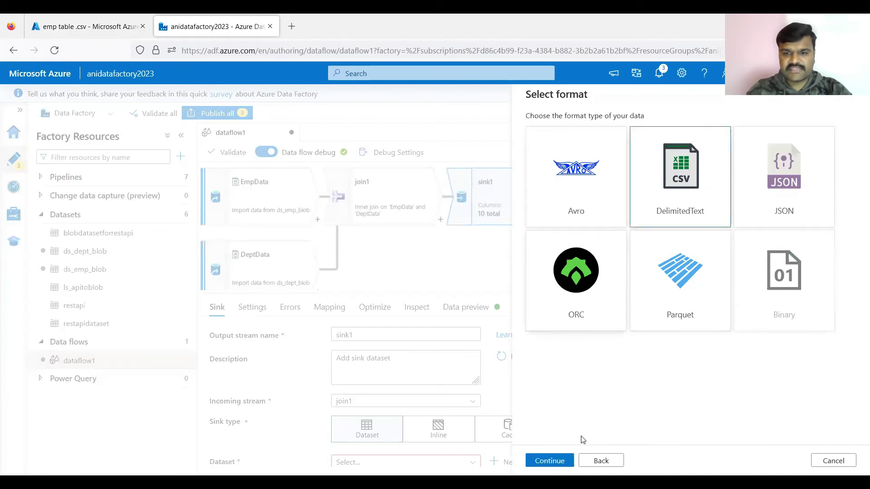
pyautogui.click(565, 462)
# - Look up the storage account's containers in the Azure portal, and name the new dataset ds_destination_blob in the data factory
pyautogui.doubleClick(610, 130)
pyautogui.write('ds')
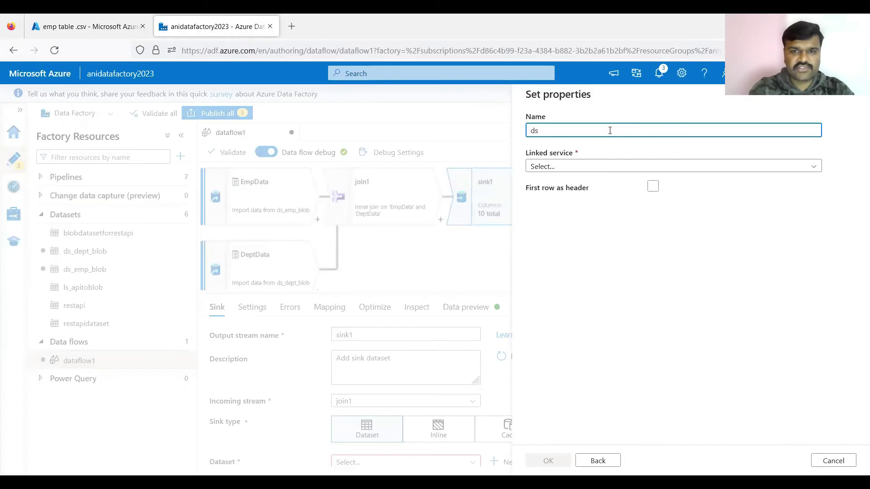
pyautogui.click(103, 23)
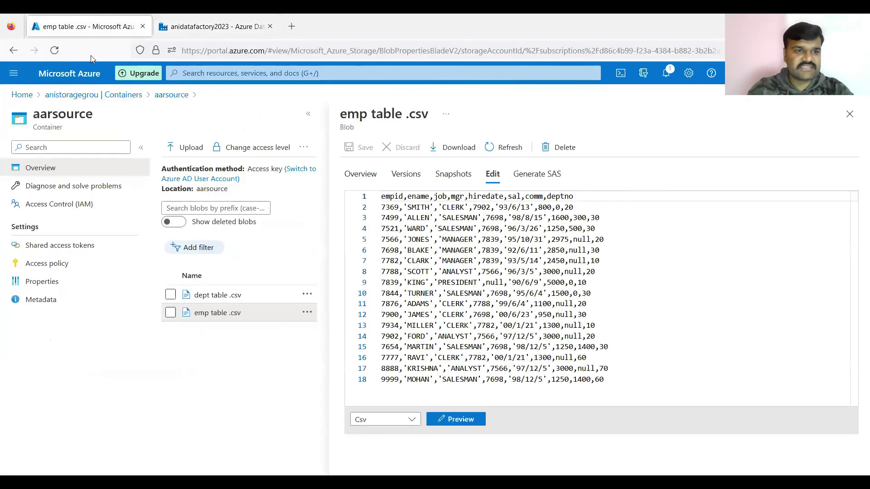
pyautogui.click(100, 96)
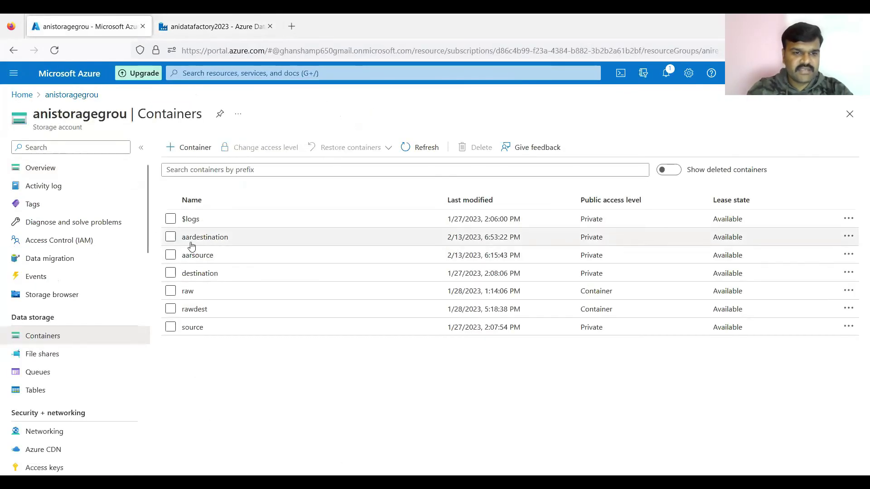
pyautogui.click(192, 14)
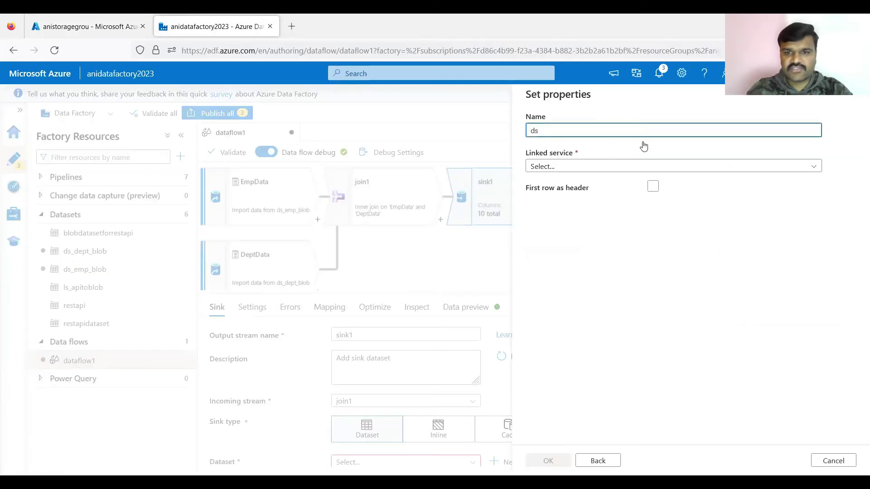
pyautogui.click(564, 134)
pyautogui.write('ds_destination_blob')
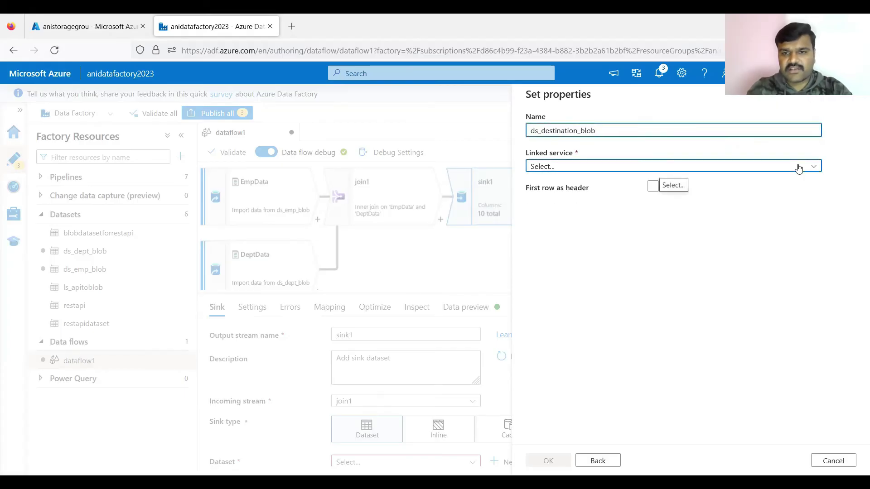
# - Link the dataset to AzureBlobStorage1 with the aardestination container as its file path, and create it
pyautogui.click(744, 166)
pyautogui.click(564, 239)
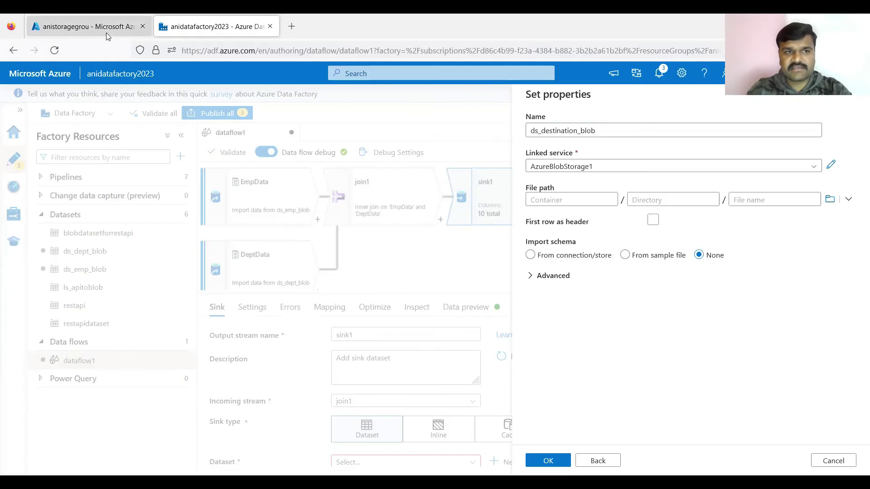
pyautogui.click(830, 199)
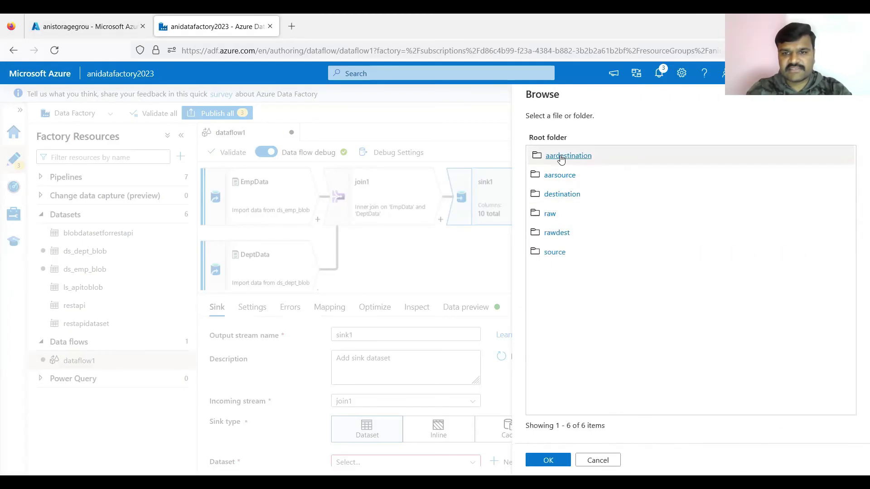
pyautogui.click(561, 156)
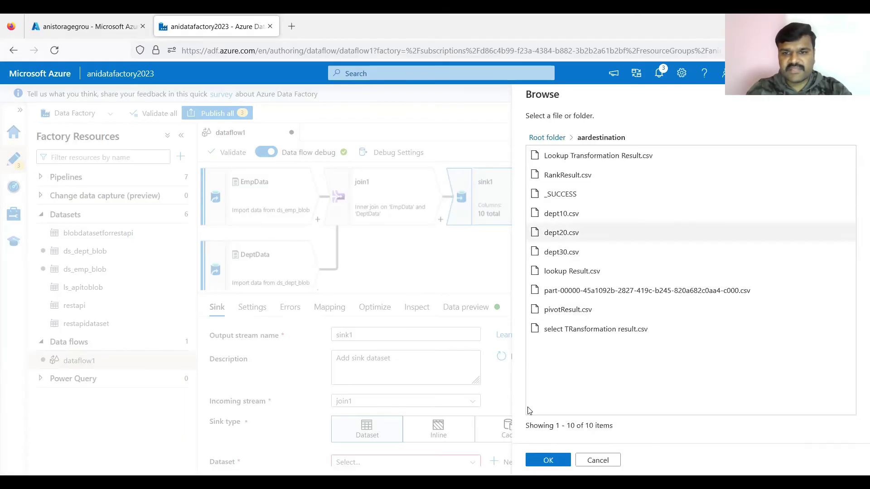
pyautogui.click(530, 462)
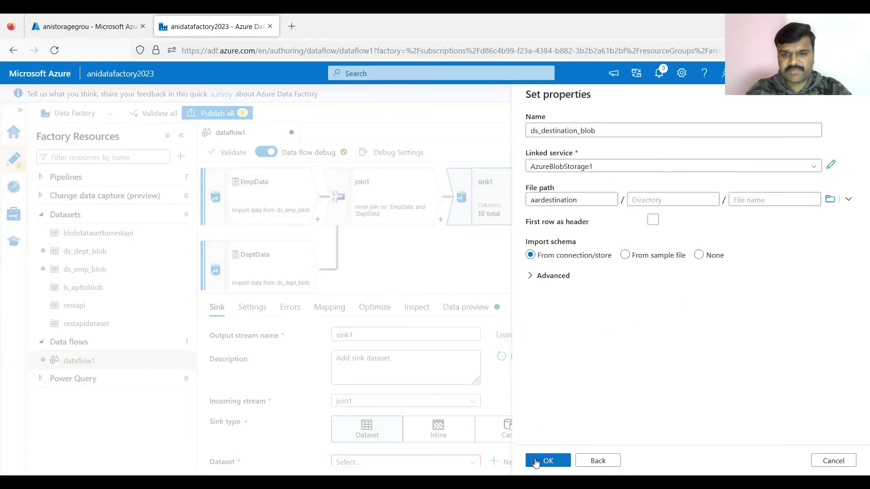
pyautogui.click(549, 461)
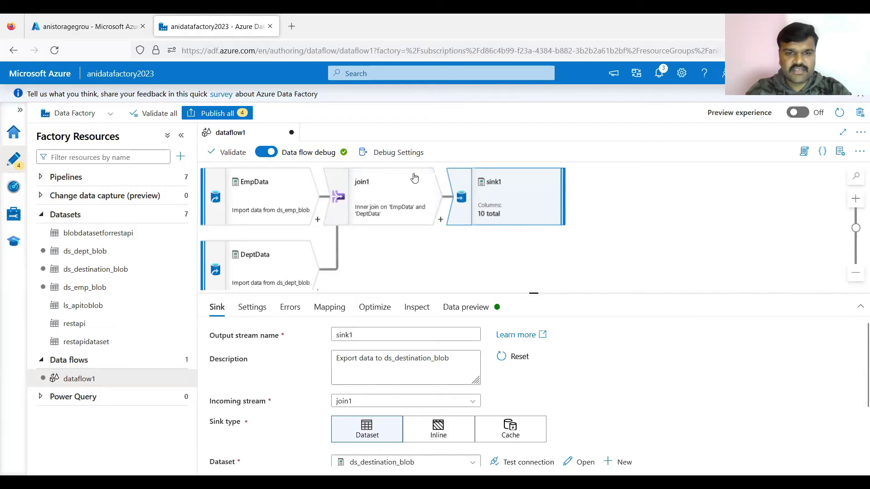
# - Configure sink1 to output to a single file named joinResultNew.csv, using a single partition
pyautogui.click(372, 254)
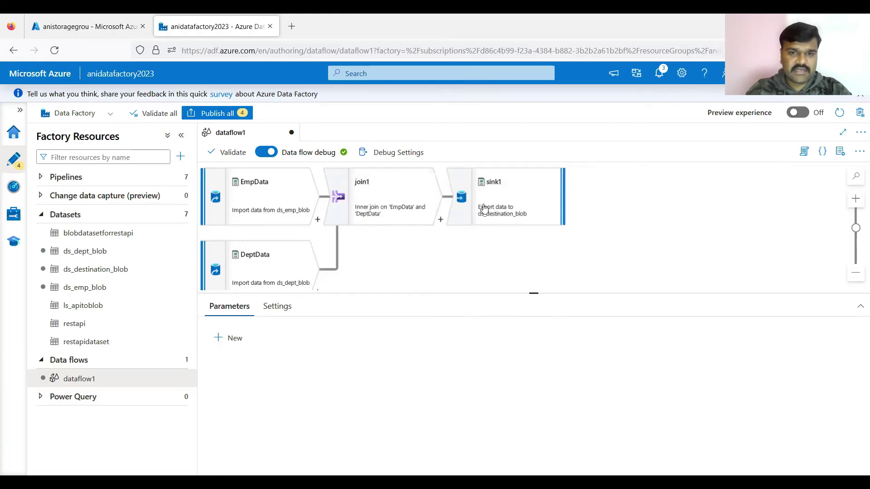
pyautogui.click(496, 201)
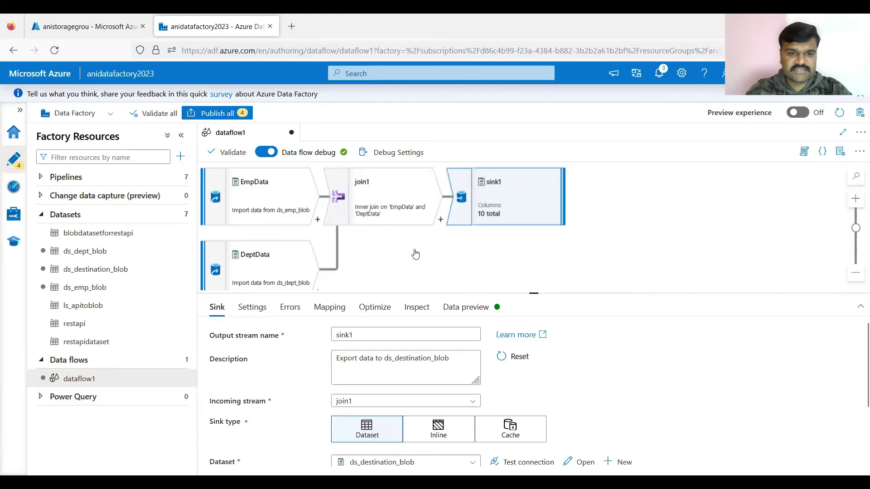
pyautogui.click(245, 310)
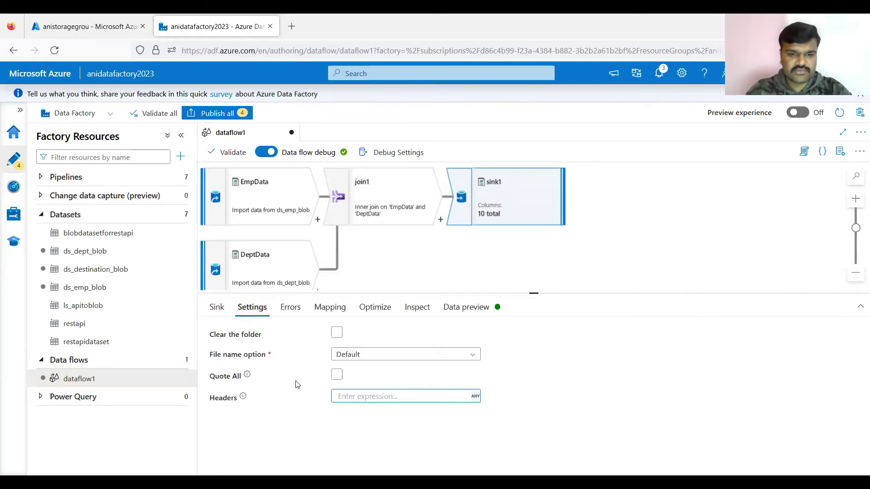
pyautogui.click(388, 359)
pyautogui.click(365, 459)
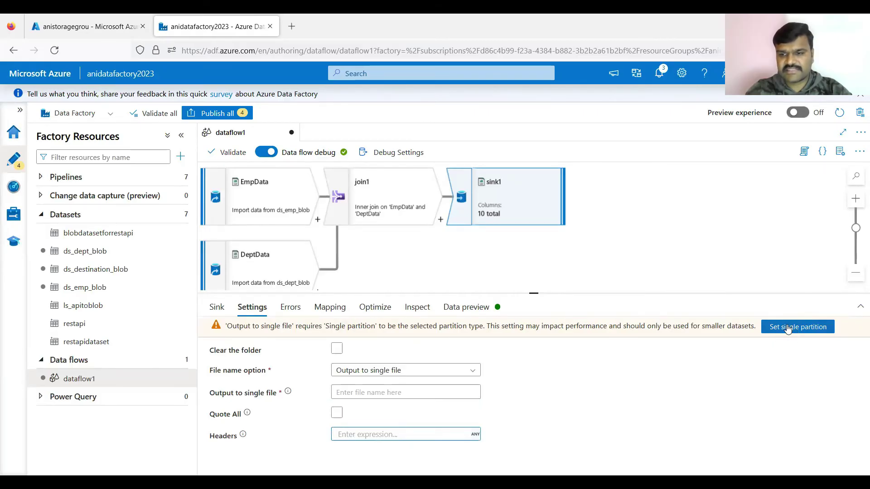
pyautogui.click(788, 328)
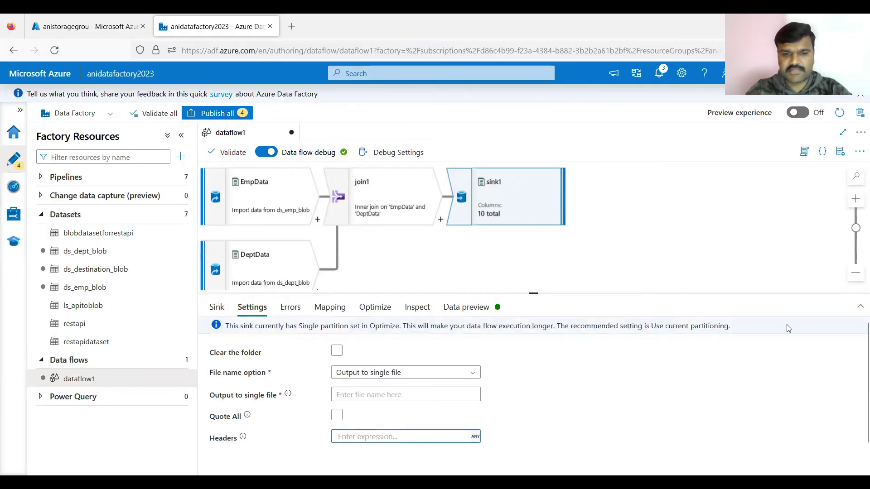
pyautogui.click(398, 394)
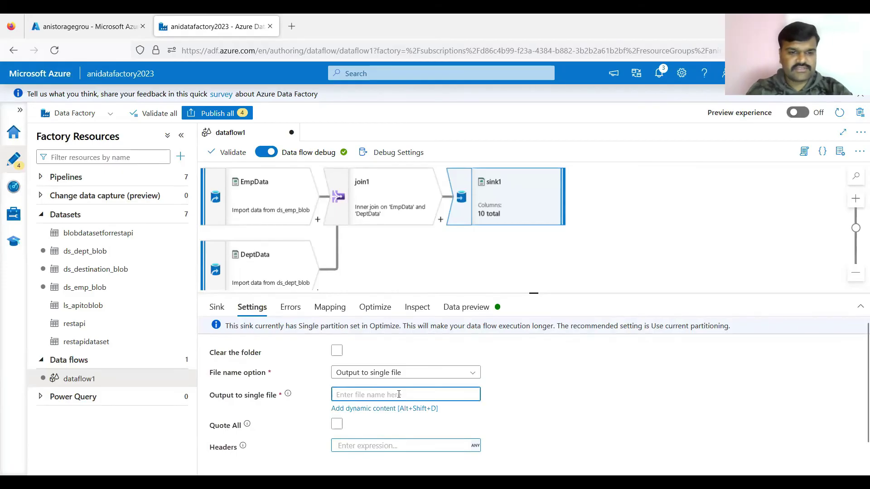
pyautogui.write('joinResultNew.csv')
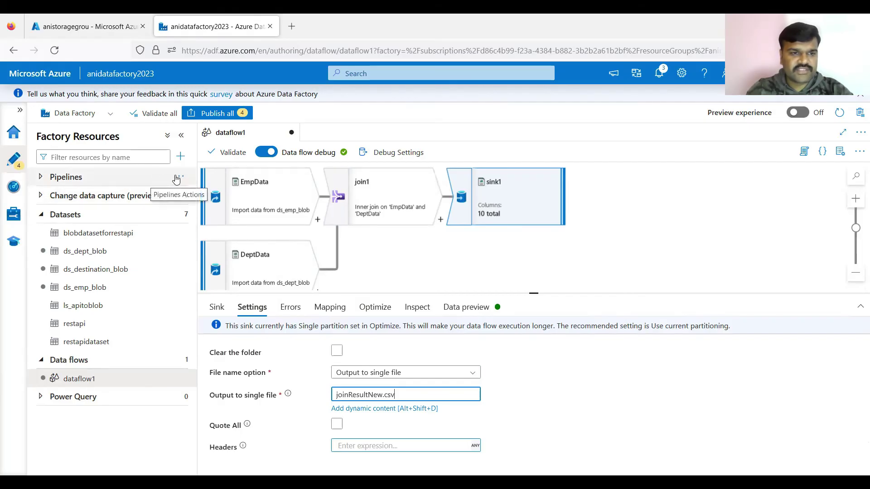
# - Create a new pipeline and add a Data flow activity to its canvas
pyautogui.click(177, 177)
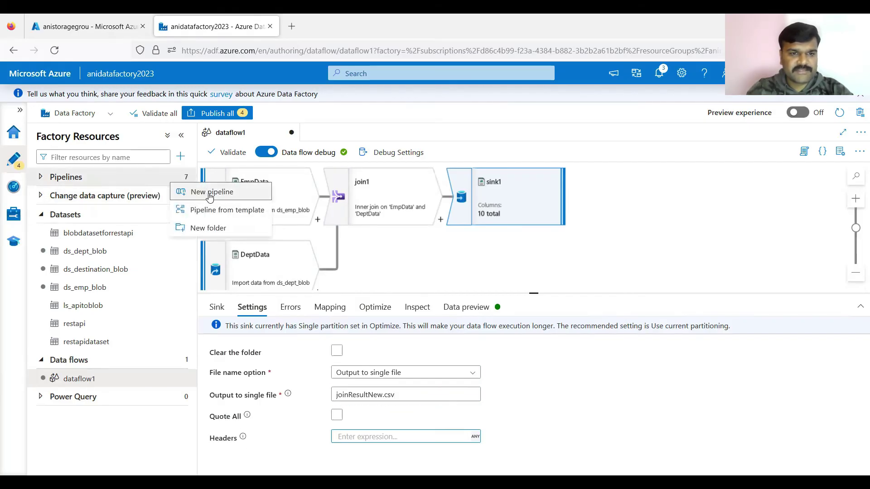
pyautogui.click(210, 195)
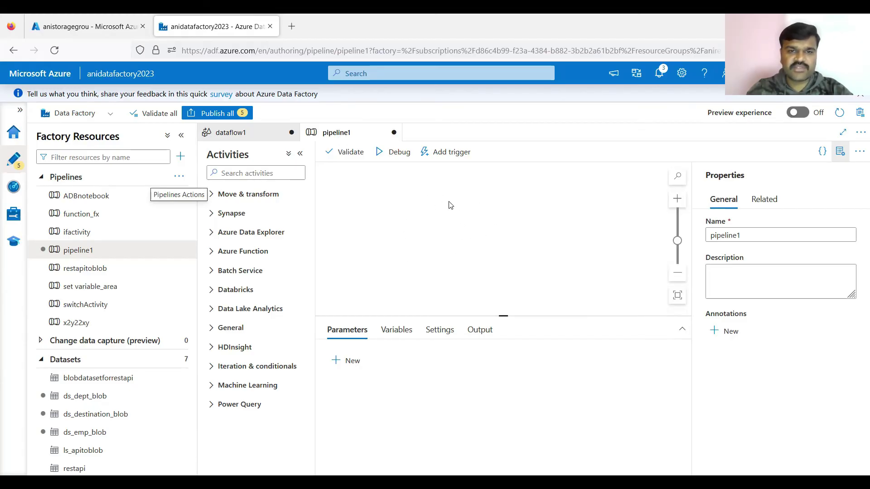
pyautogui.click(215, 199)
pyautogui.moveTo(235, 241); pyautogui.dragTo(450, 226)
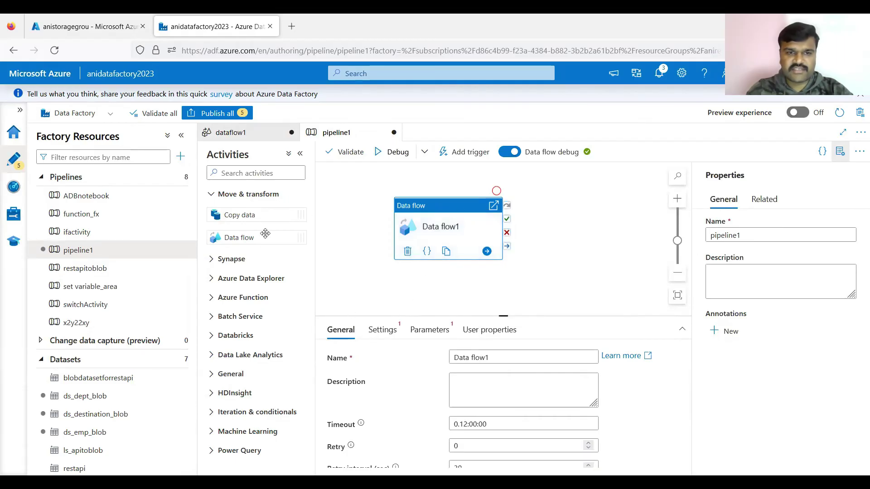
# - Rename the data flow dataflow1 as Join Transformation in its properties
pyautogui.click(246, 142)
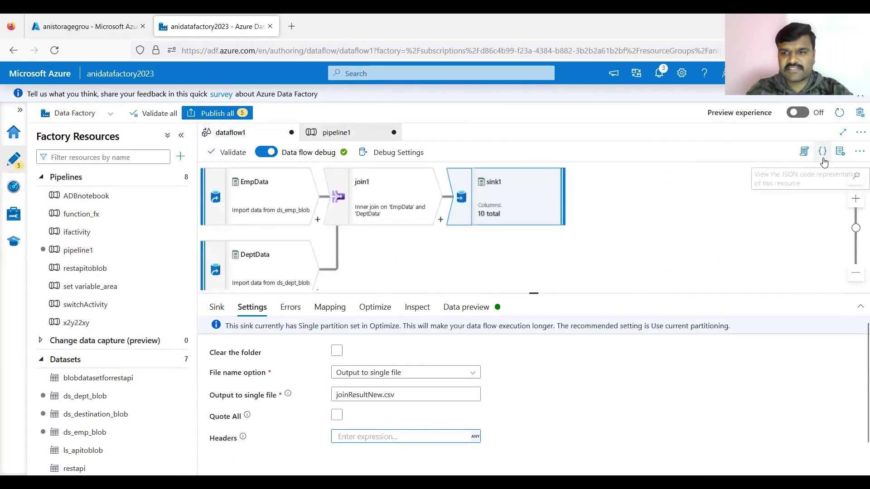
pyautogui.click(840, 155)
pyautogui.click(727, 235)
pyautogui.doubleClick(727, 234)
pyautogui.click(727, 235)
pyautogui.write('Joinflow1')
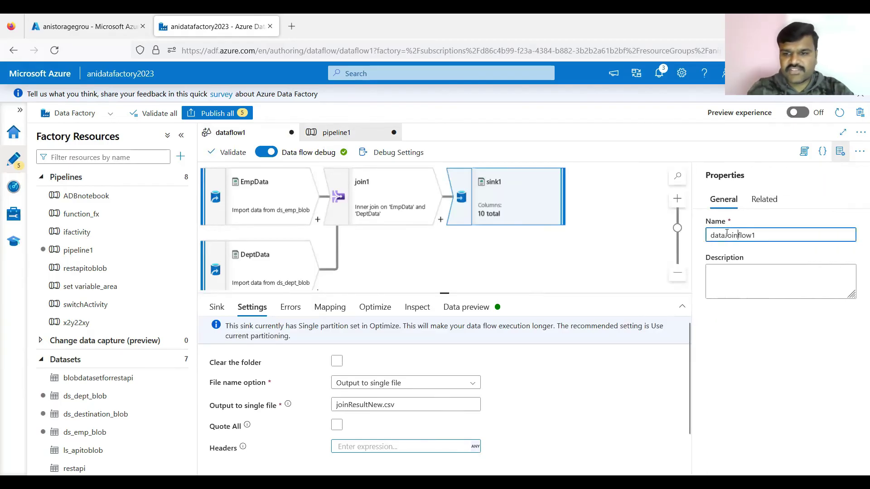
pyautogui.doubleClick(727, 235)
pyautogui.write('j')
pyautogui.press('BackSpace')
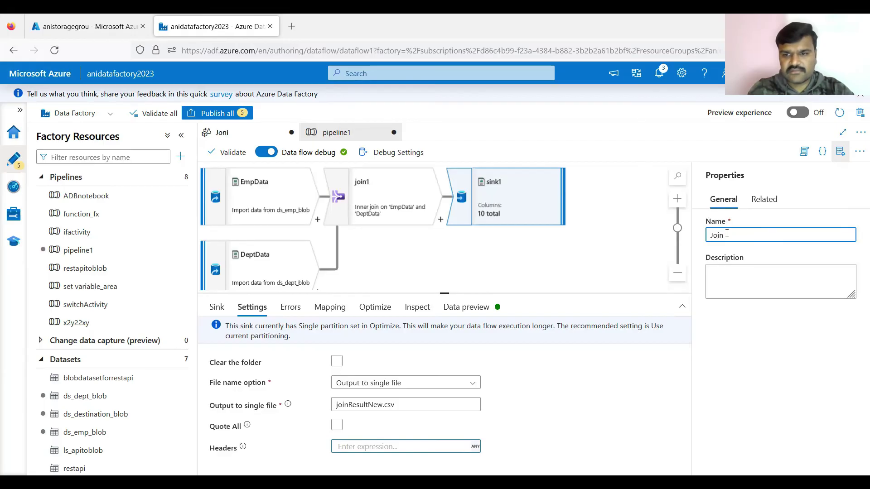
pyautogui.write('Join Transformation')
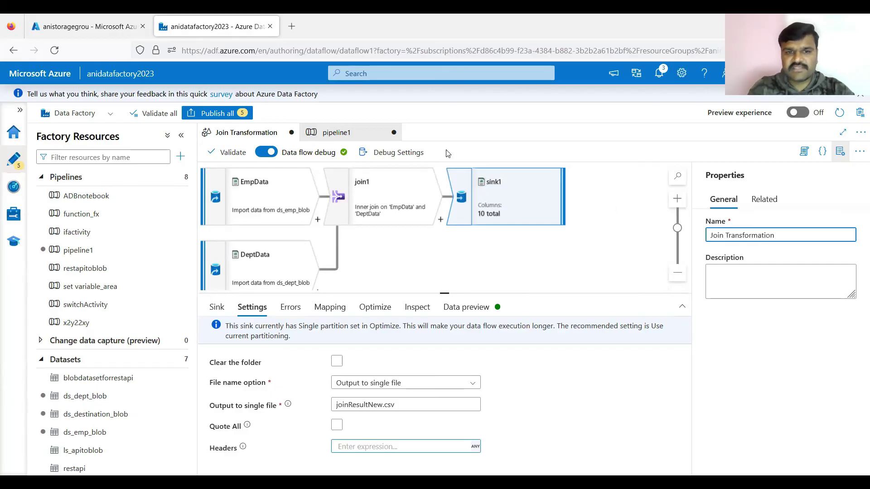
# - Set the Data flow activity in pipeline1 to run the Join Transformation data flow, and validate the pipeline
pyautogui.click(359, 135)
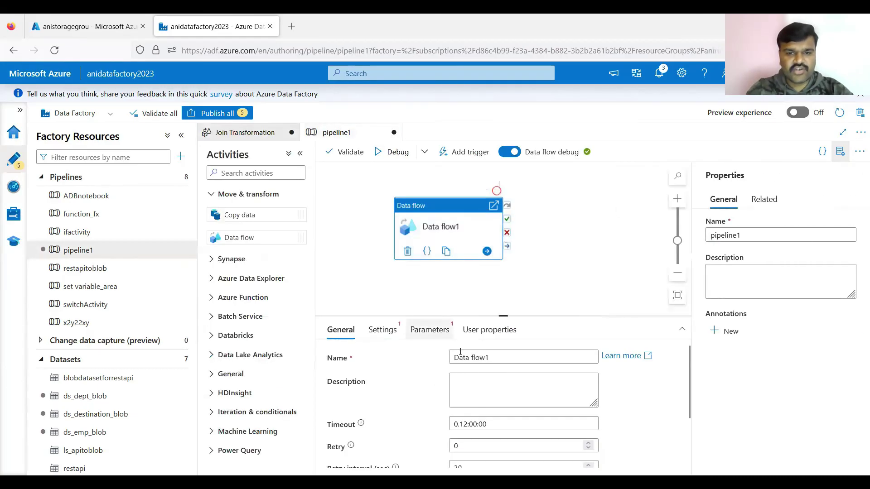
pyautogui.click(394, 335)
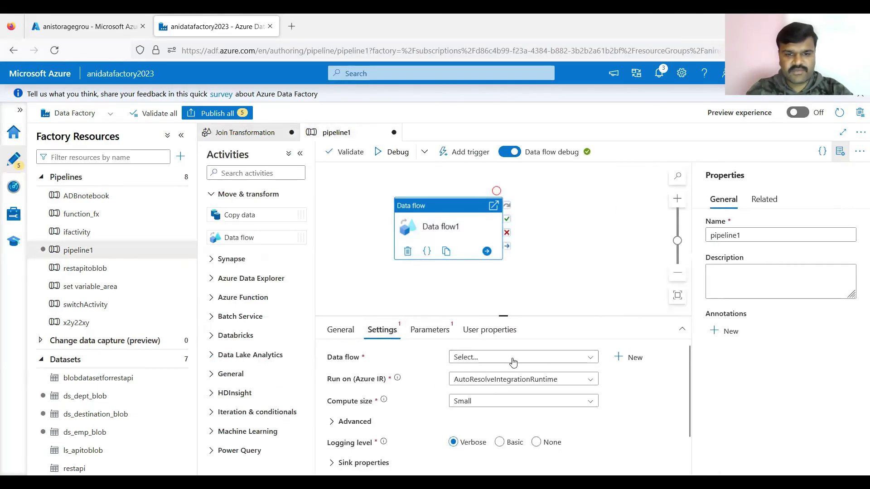
pyautogui.click(520, 362)
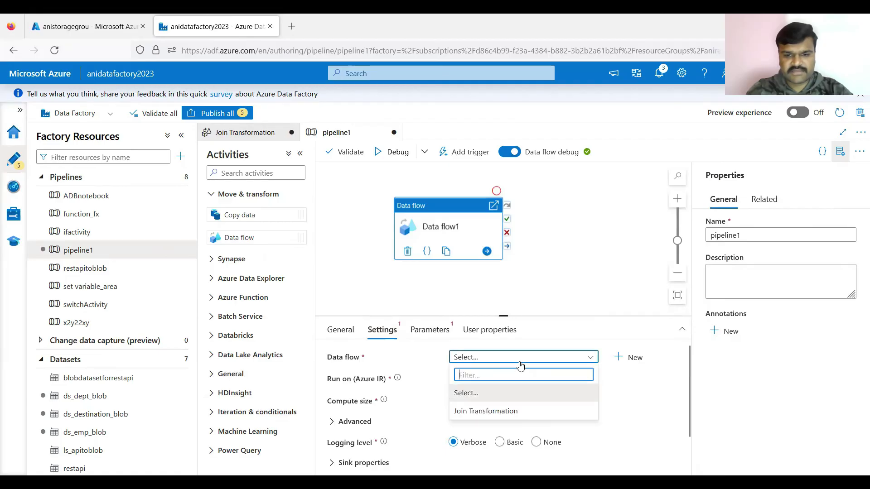
pyautogui.click(497, 412)
pyautogui.click(548, 271)
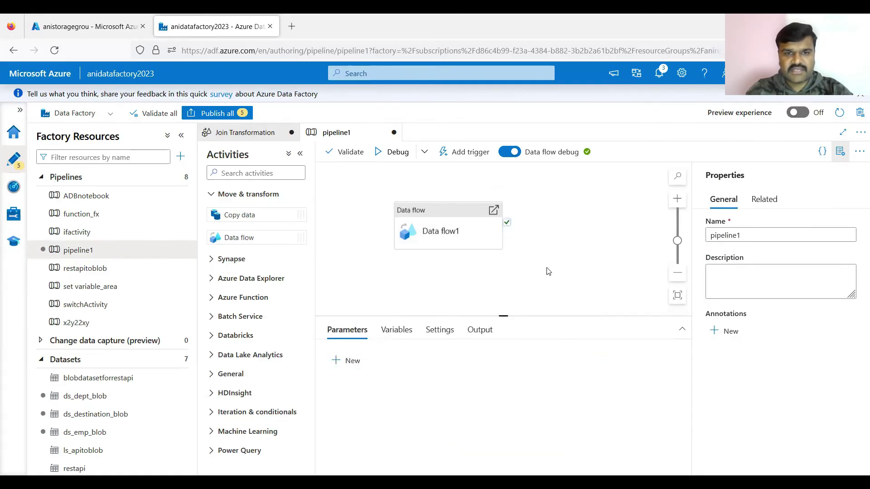
pyautogui.click(343, 152)
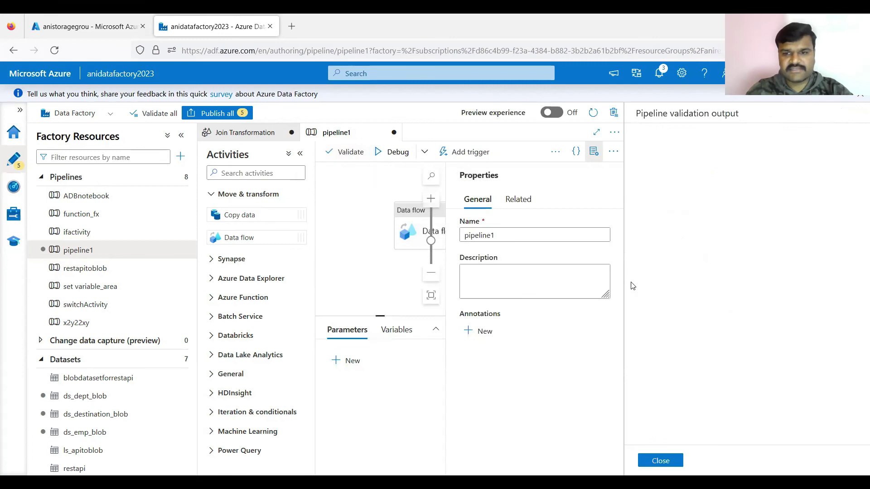
pyautogui.click(674, 462)
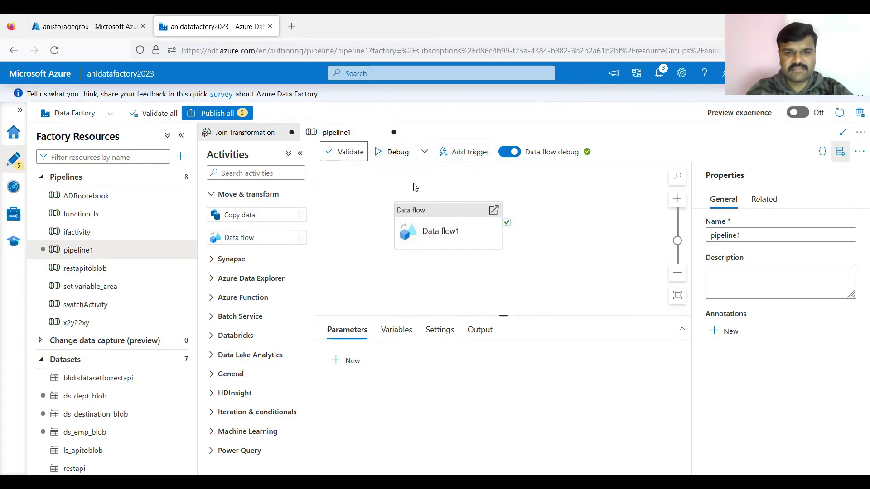
pyautogui.click(472, 157)
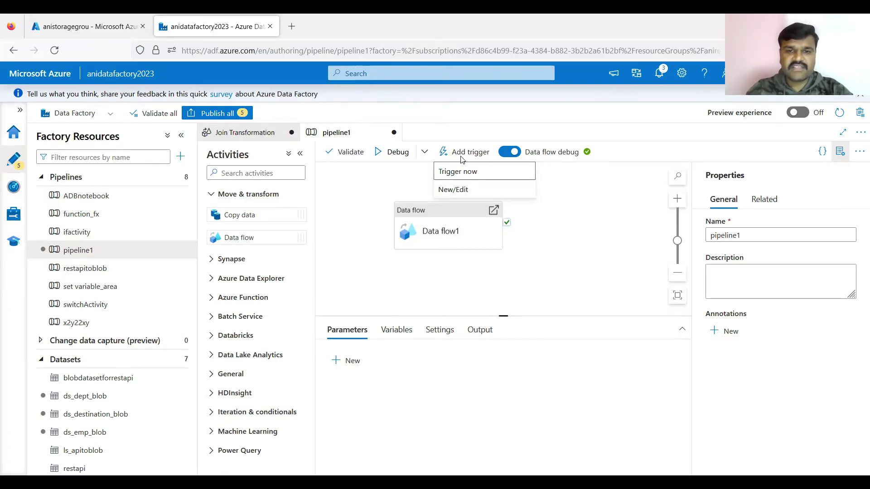
pyautogui.click(448, 175)
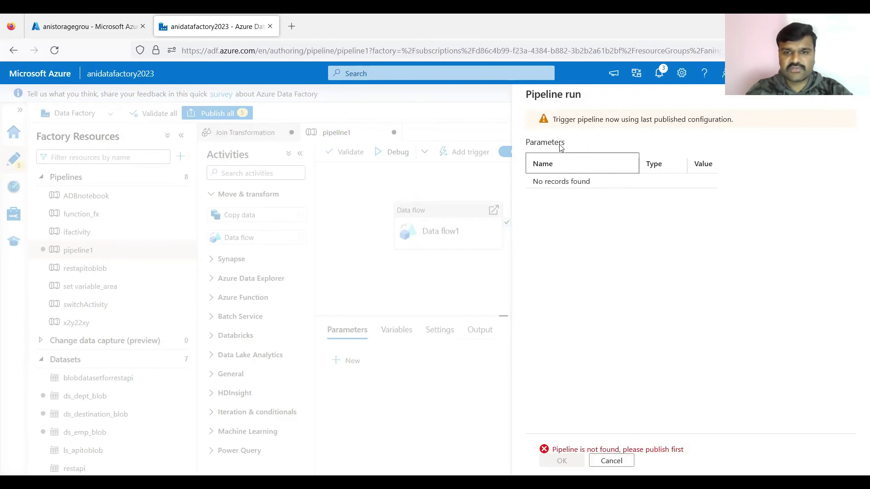
pyautogui.click(611, 461)
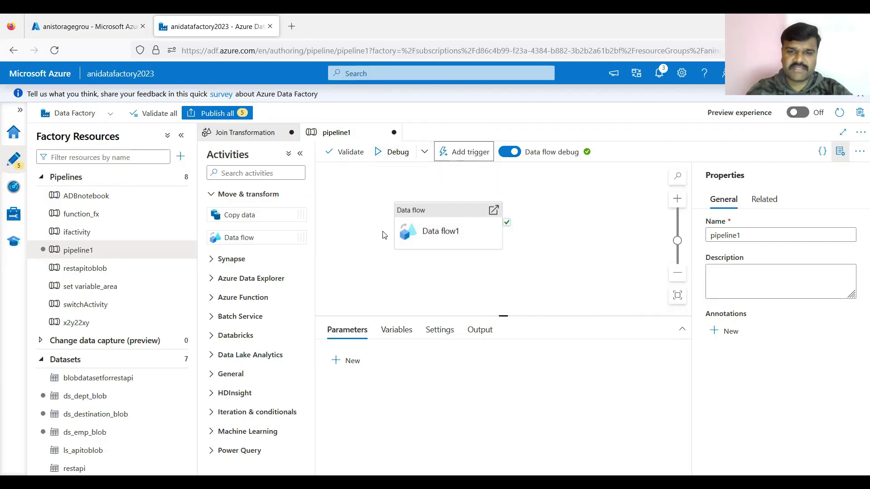
pyautogui.click(460, 153)
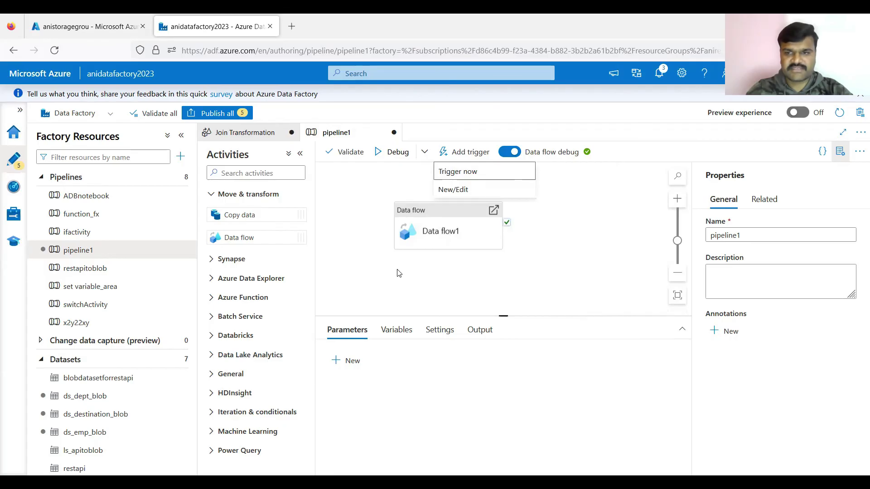
pyautogui.click(378, 280)
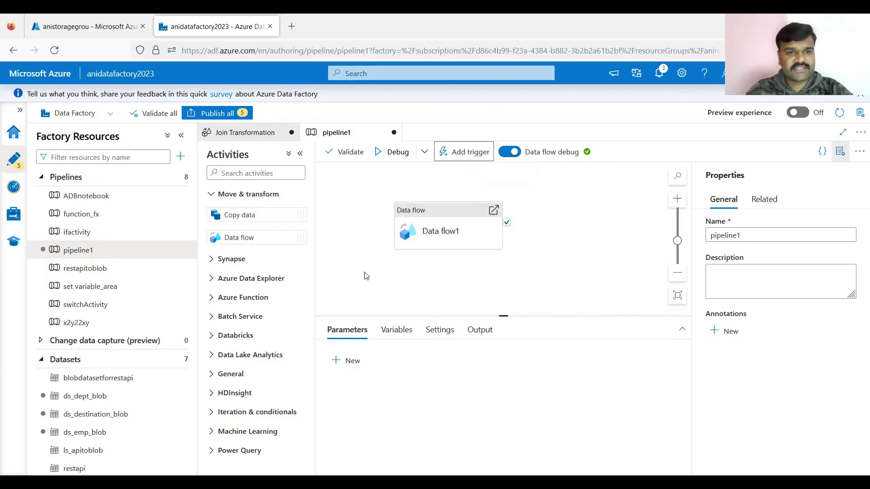
# - Publish all pending changes to the data factory and trigger an immediate run of pipeline1
pyautogui.click(243, 113)
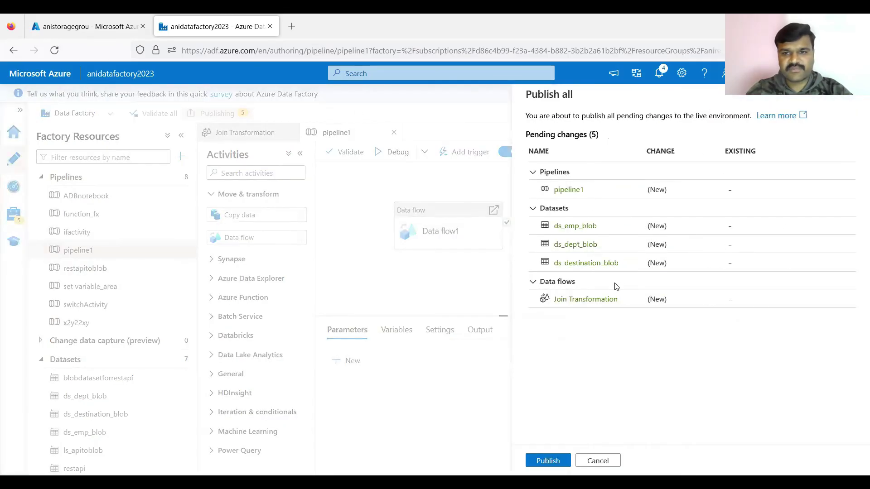
pyautogui.click(539, 462)
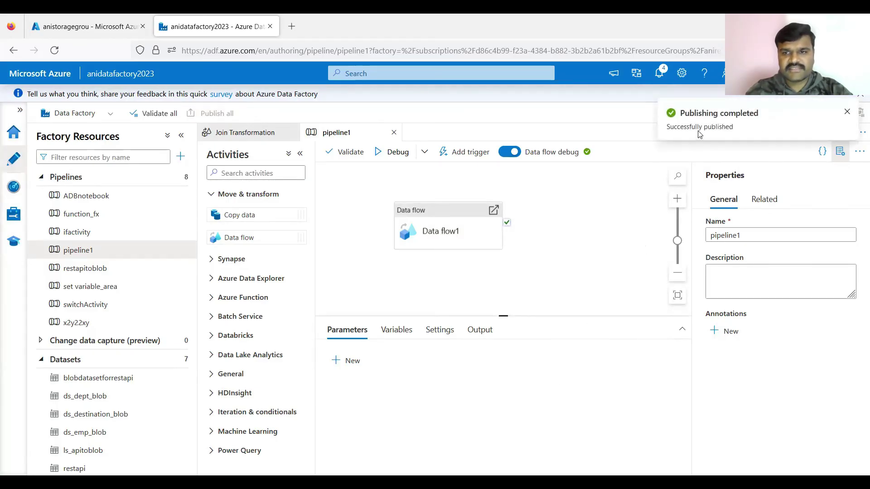
pyautogui.click(467, 152)
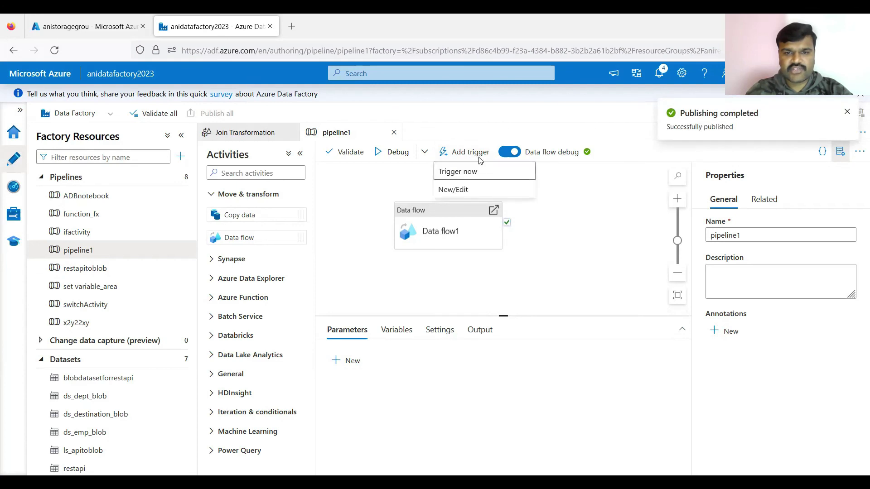
pyautogui.click(467, 180)
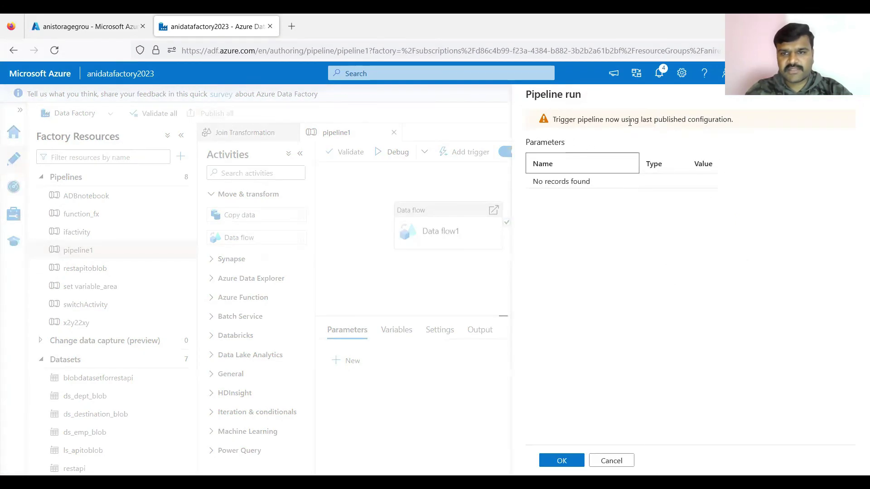
pyautogui.click(564, 461)
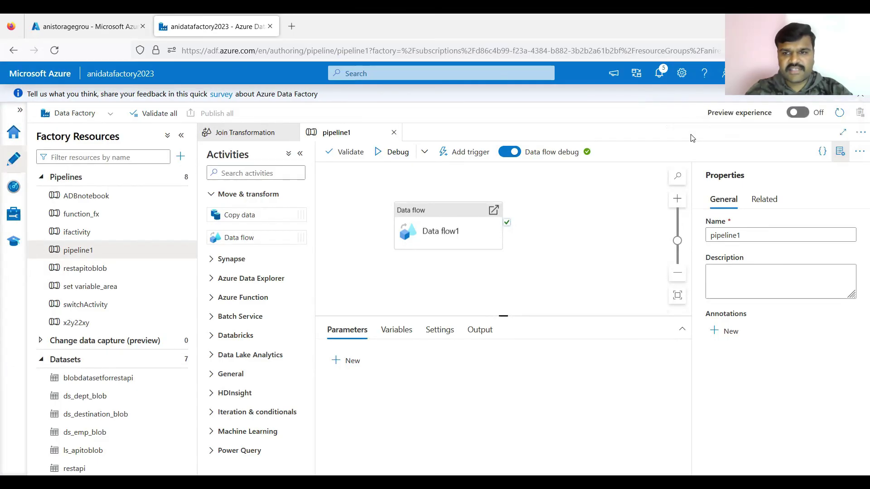
# - Monitor the triggered pipeline1 run and open the execution details of its Data flow1 activity
pyautogui.click(479, 330)
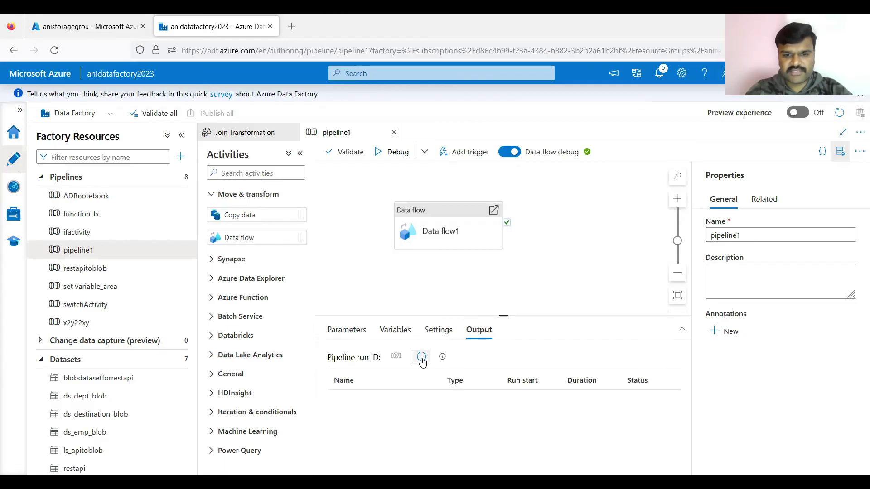
pyautogui.click(843, 153)
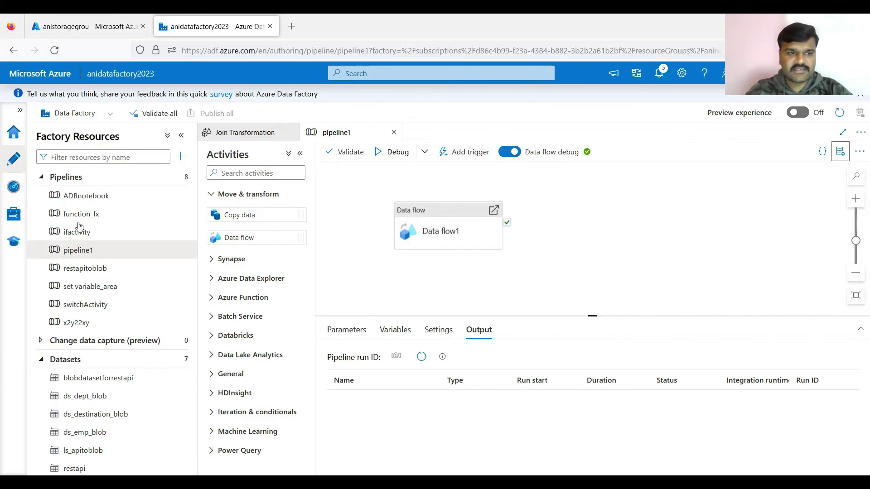
pyautogui.click(14, 192)
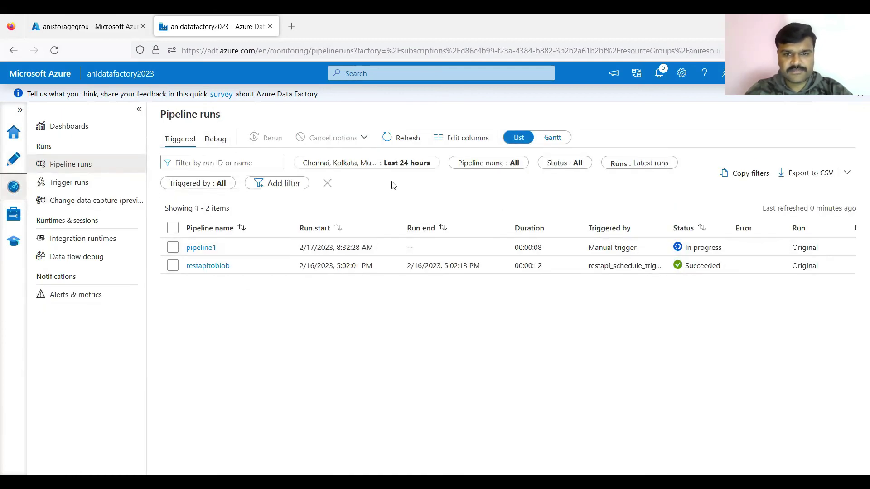
pyautogui.click(399, 136)
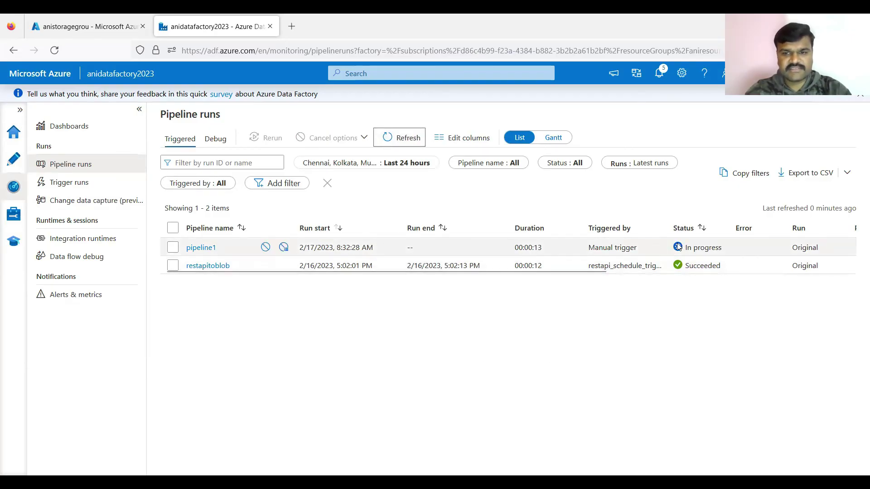
pyautogui.click(201, 247)
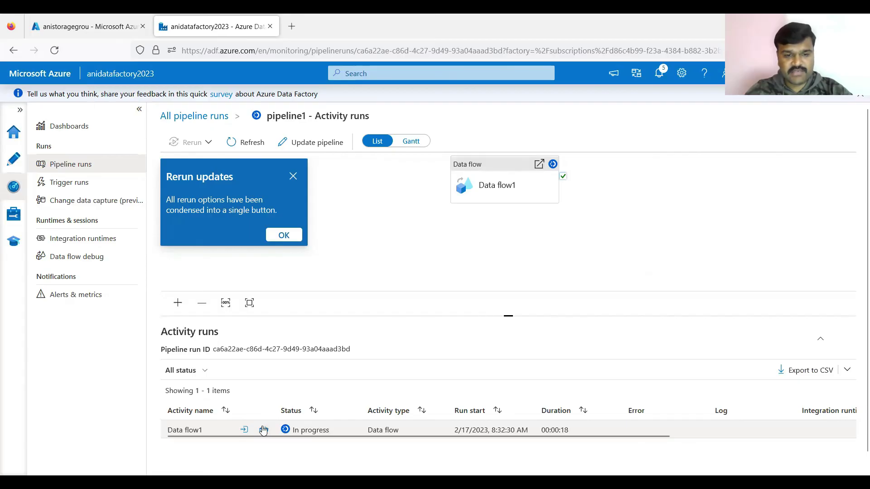
pyautogui.click(263, 430)
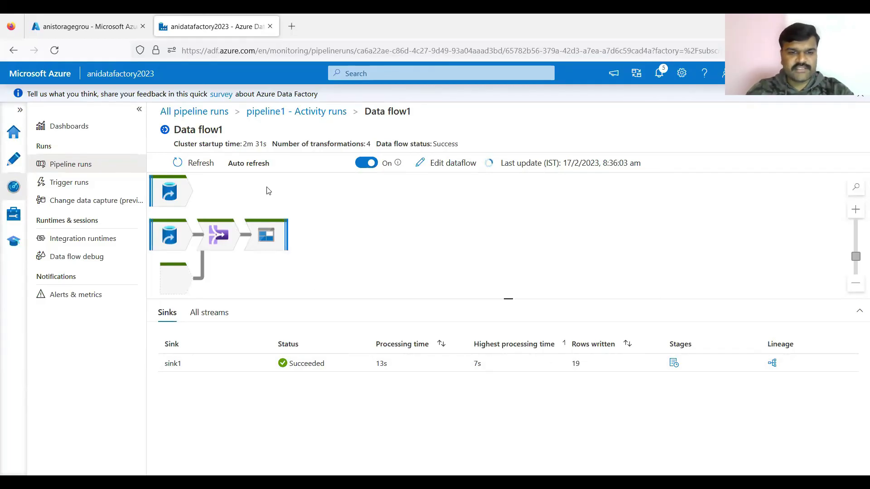
# - Switch to the Azure portal and preview the contents of joinResultNew.csv in the aardestination container as a table
pyautogui.click(55, 25)
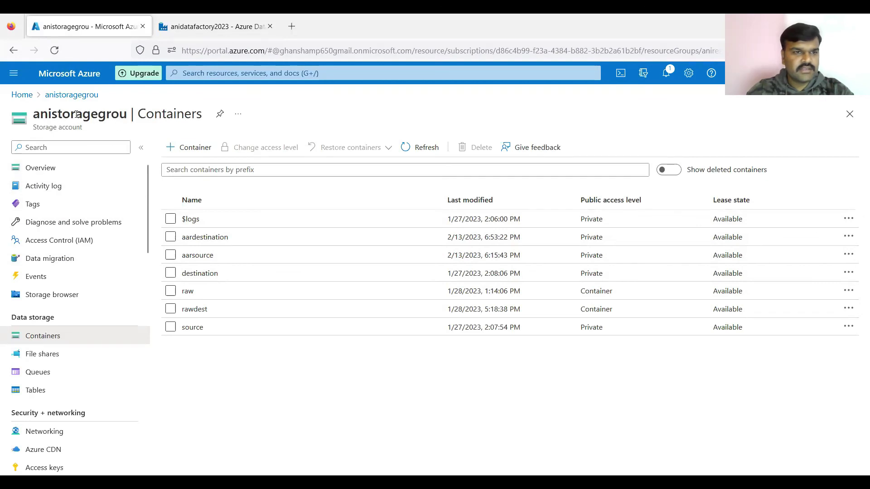
pyautogui.click(222, 238)
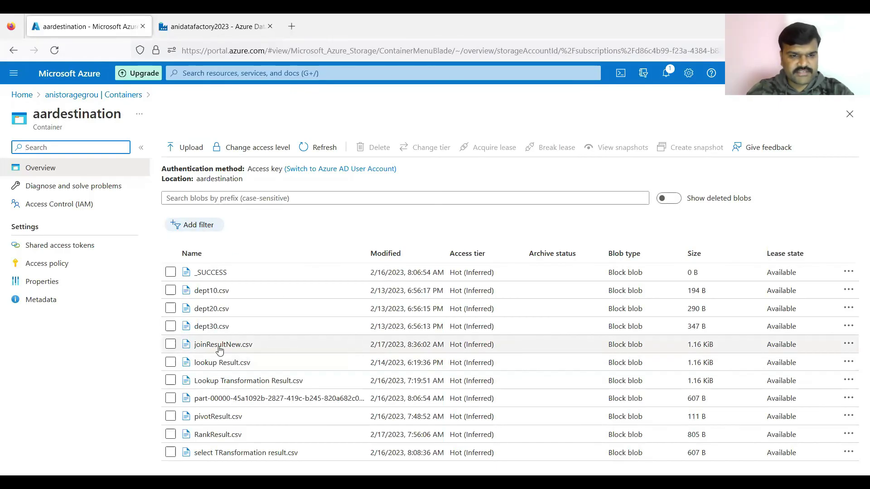
pyautogui.click(249, 346)
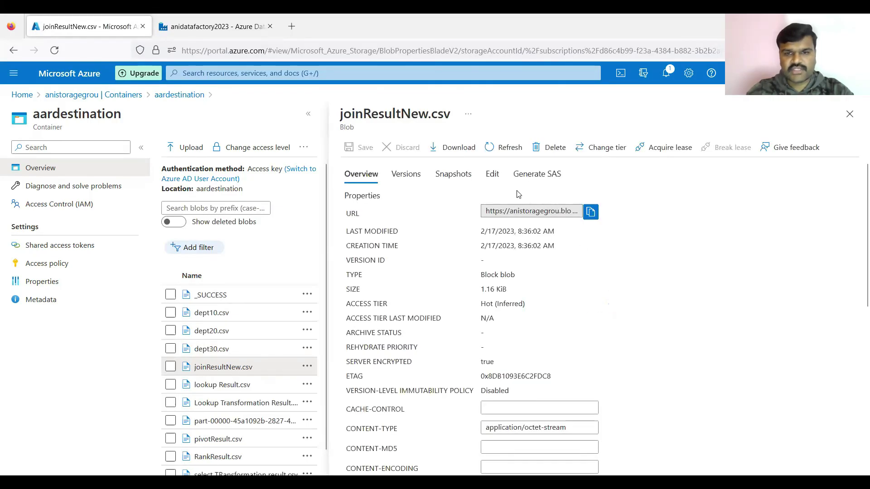
pyautogui.click(494, 180)
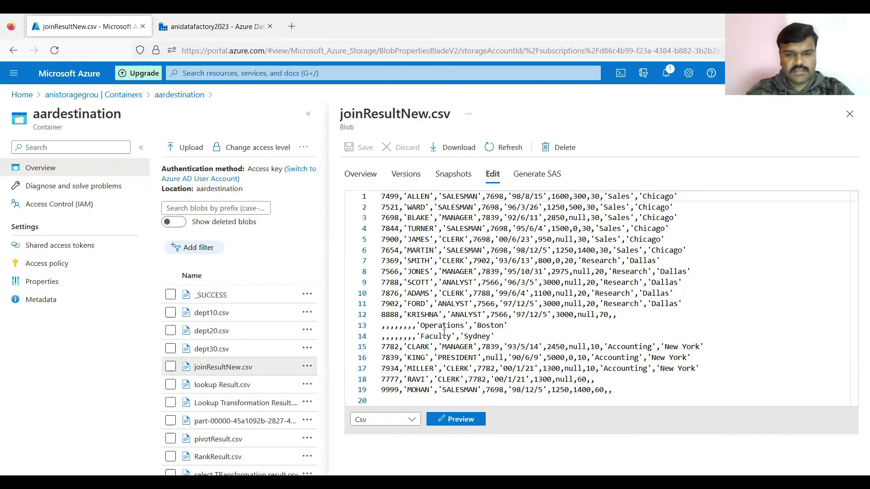
pyautogui.click(388, 327)
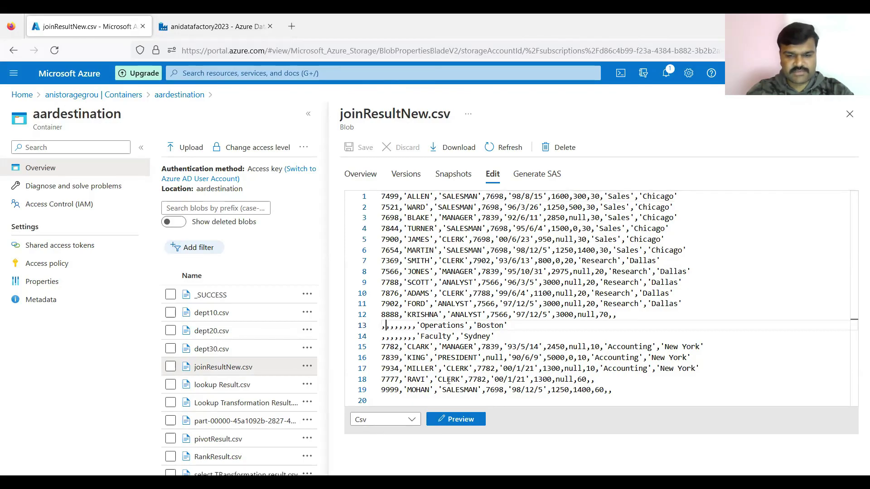
pyautogui.click(452, 421)
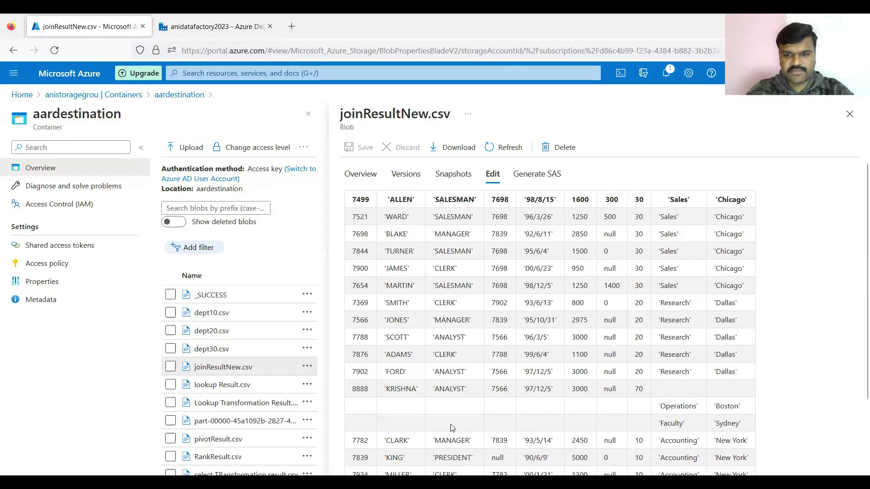
pyautogui.scroll(-3, 452, 428)
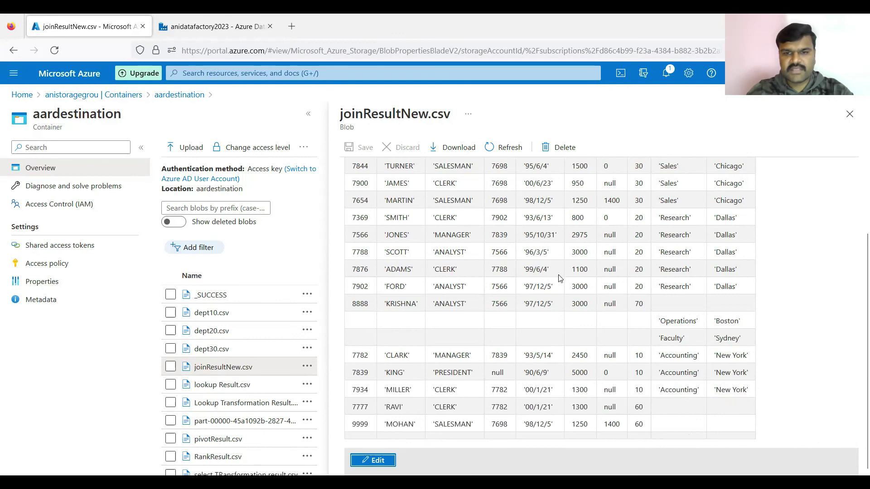
pyautogui.scroll(3, 559, 277)
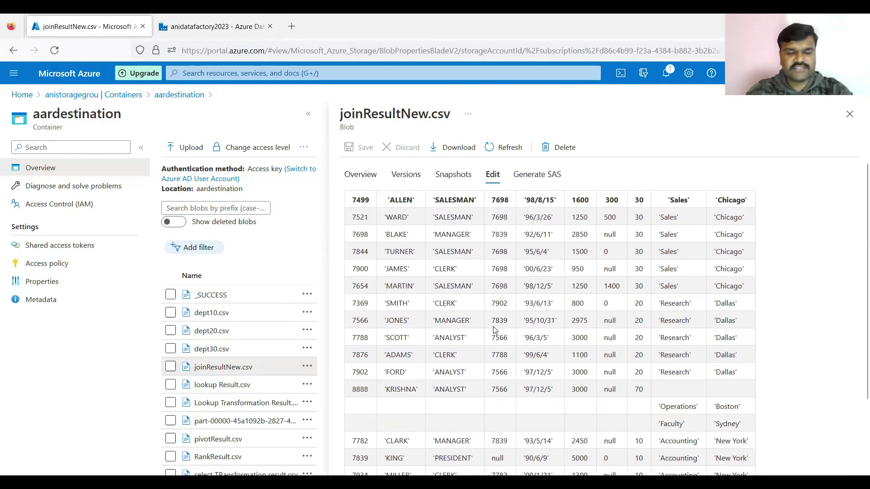